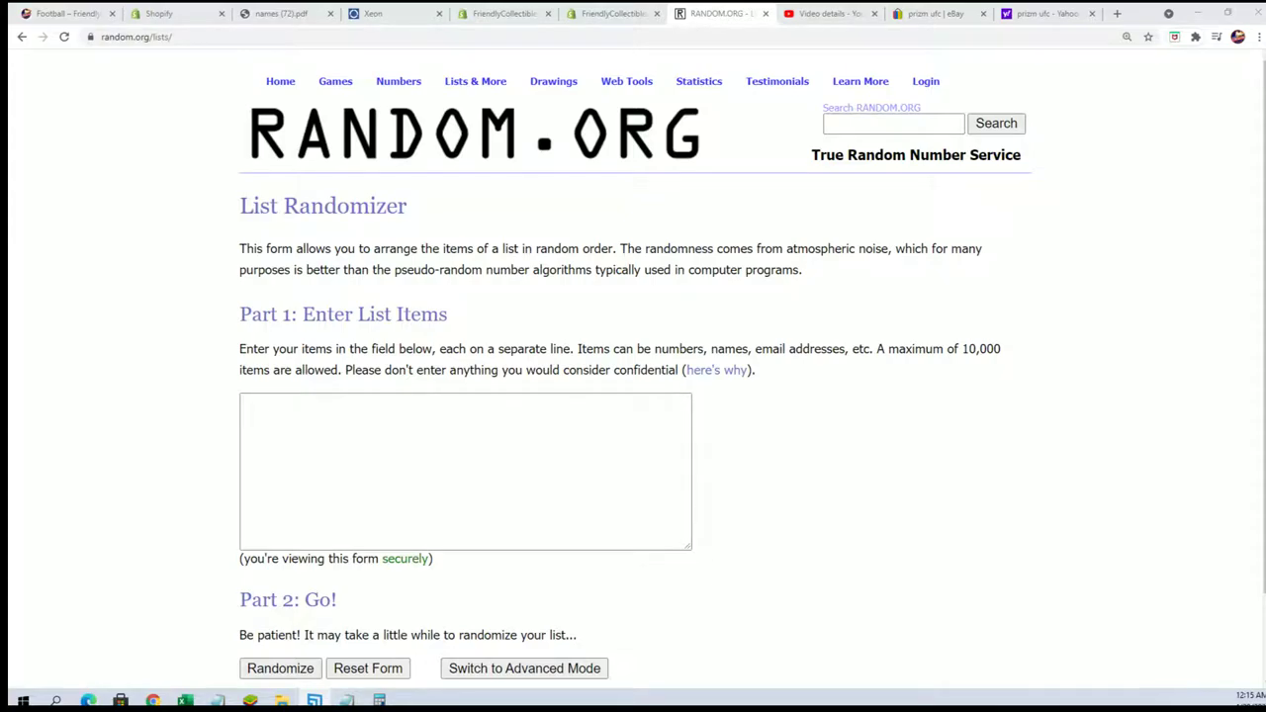
- Switch to the untitled Notepad file and copy the complete list of owner names under the 20SELECTFB302 heading
click(315, 701)
drag(1007, 59, 955, 81)
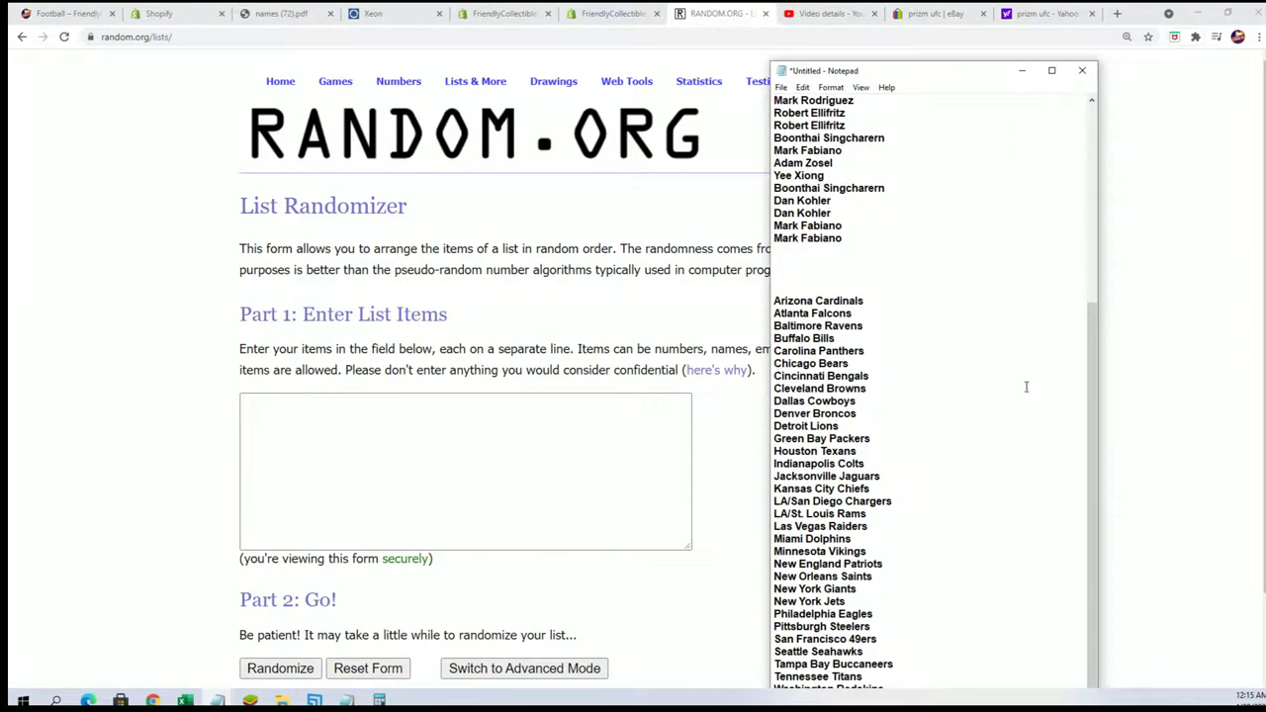
scroll(1025, 387, up, 8)
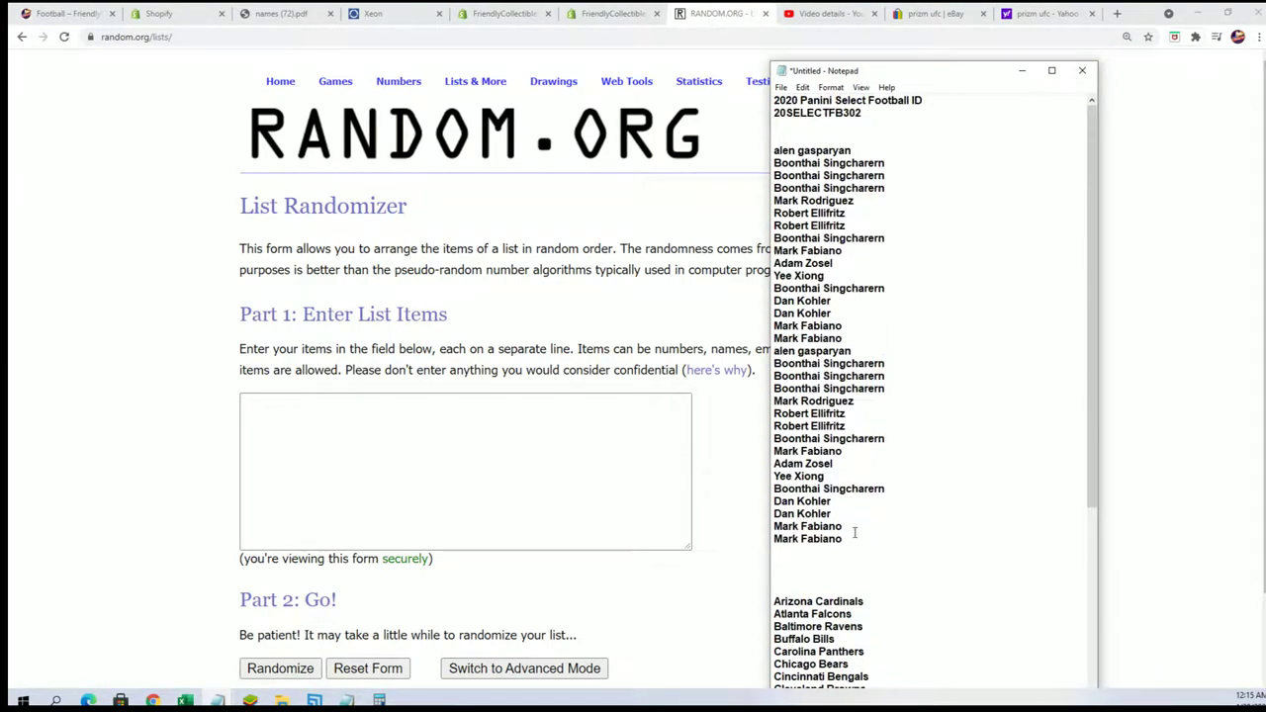
drag(855, 533, 752, 149)
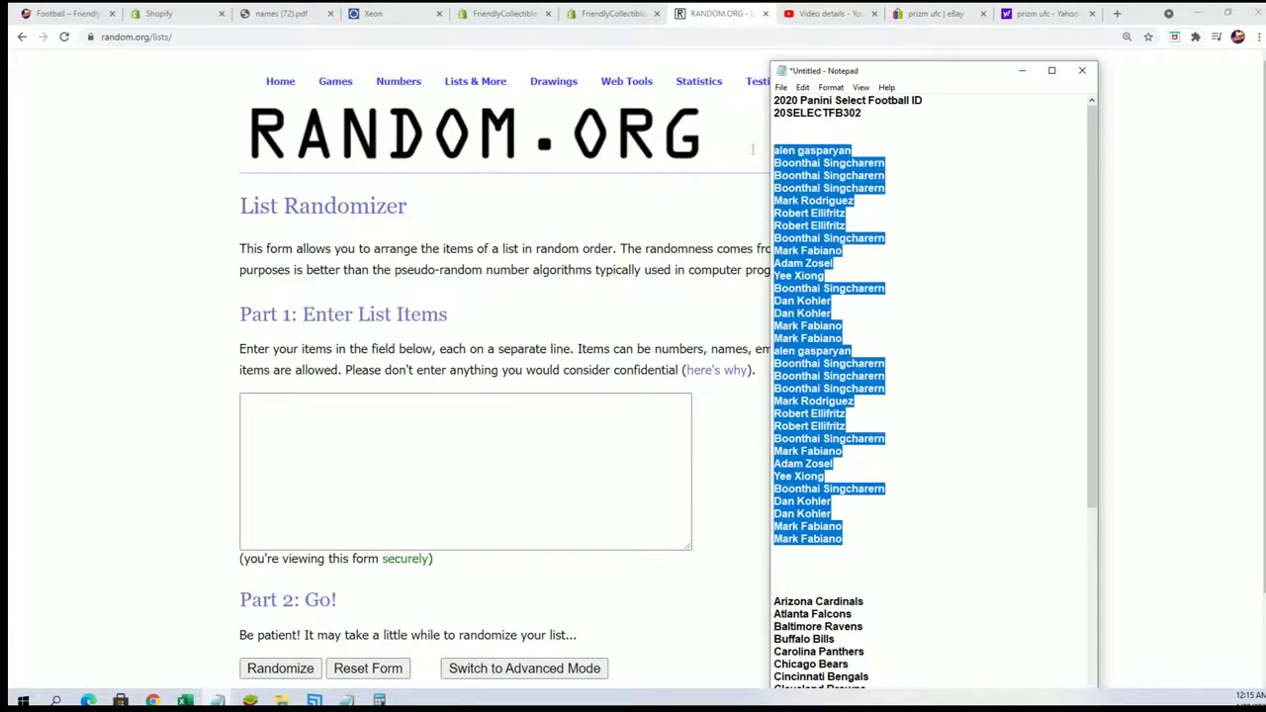
right_click(824, 175)
click(881, 219)
- Paste the copied owner names into the List Randomizer's item field on RANDOM.ORG
click(449, 432)
right_click(395, 405)
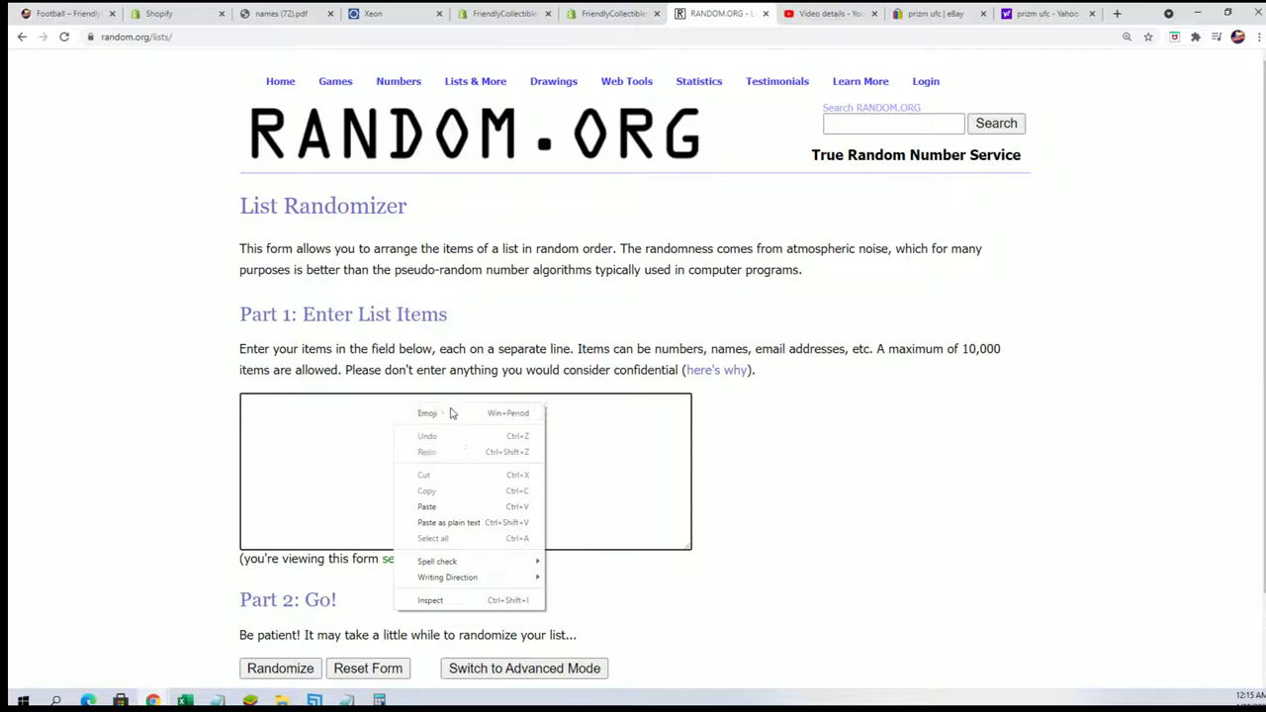
click(432, 508)
- Randomize the list of owner names seven times in total
scroll(820, 494, down, 2)
click(268, 578)
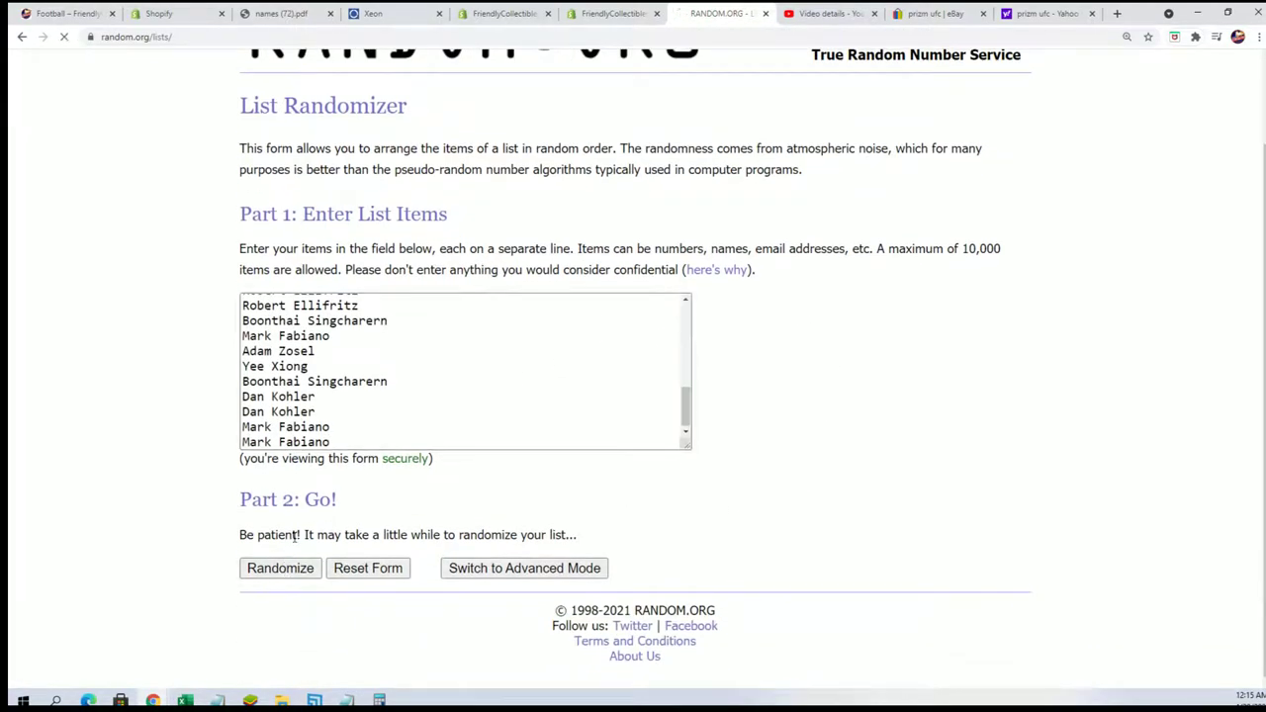
click(266, 568)
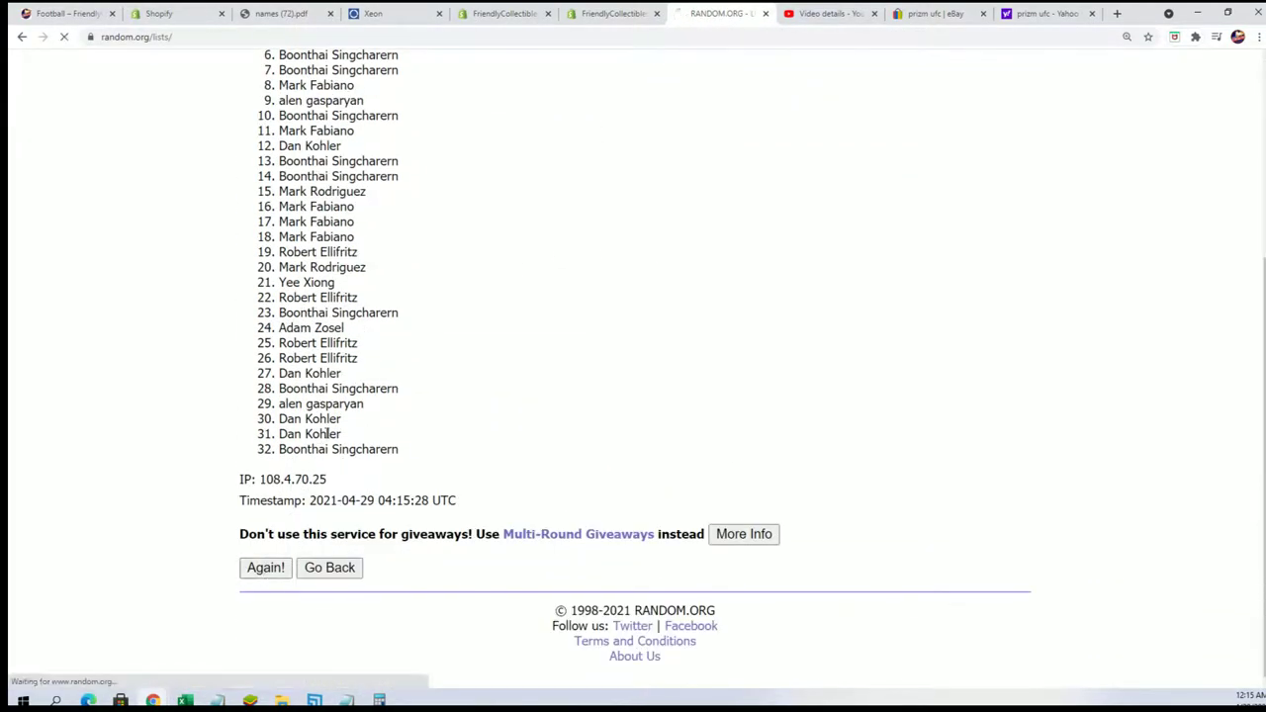
click(265, 568)
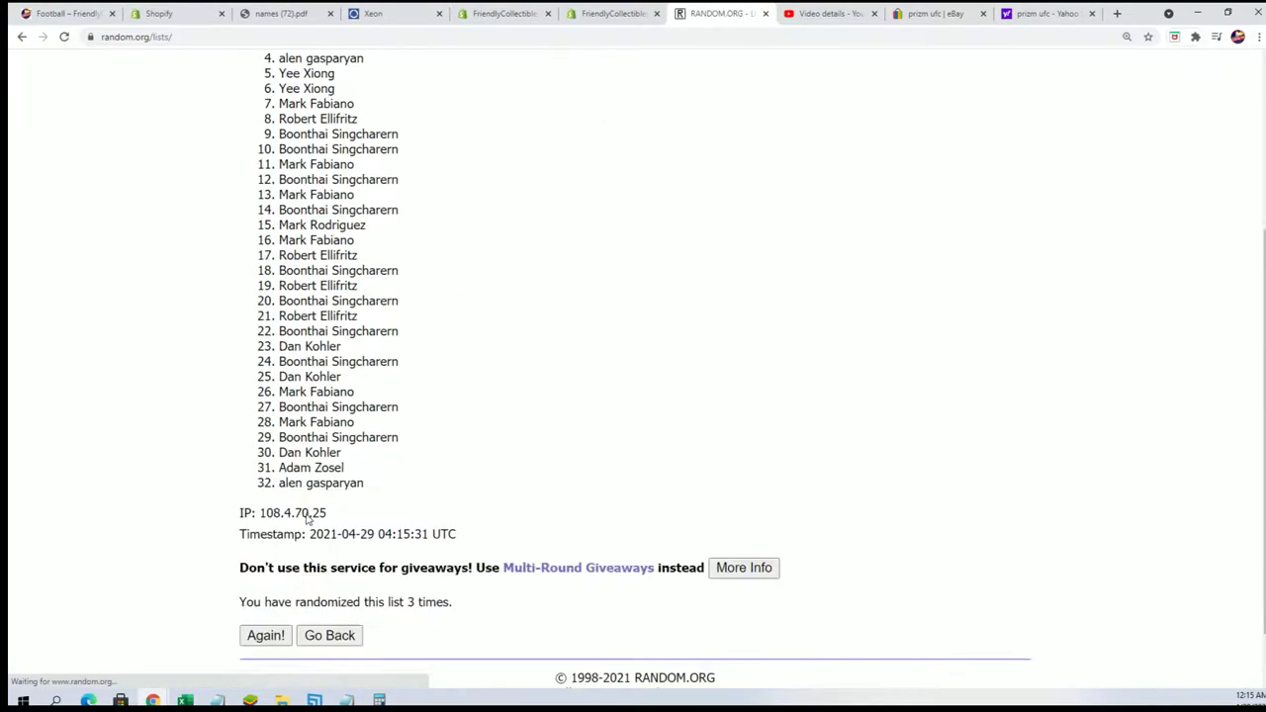
click(265, 568)
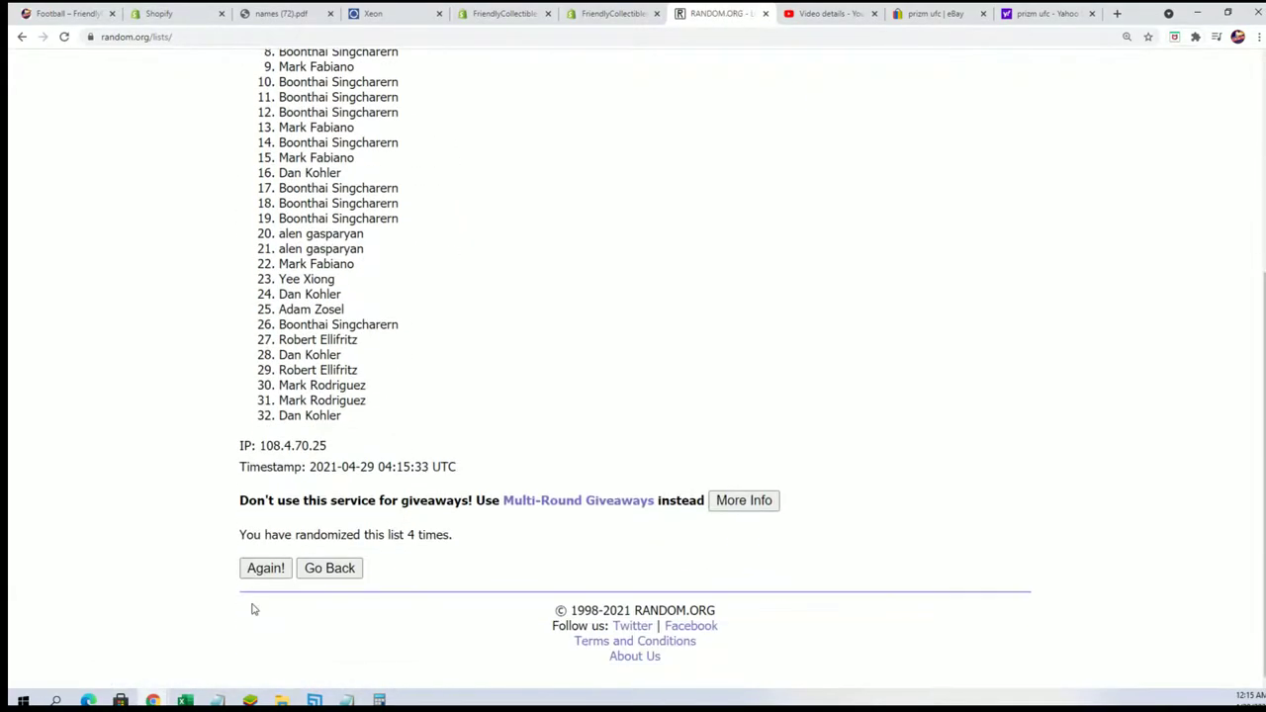
click(267, 569)
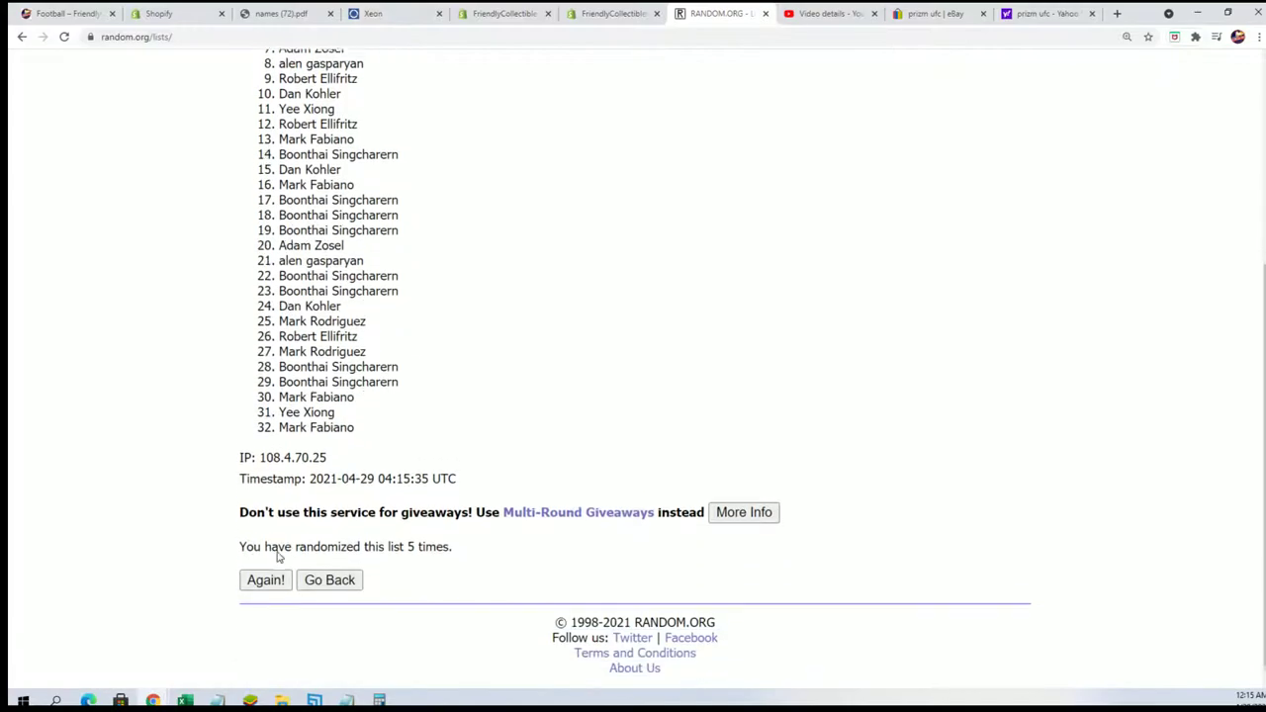
click(267, 570)
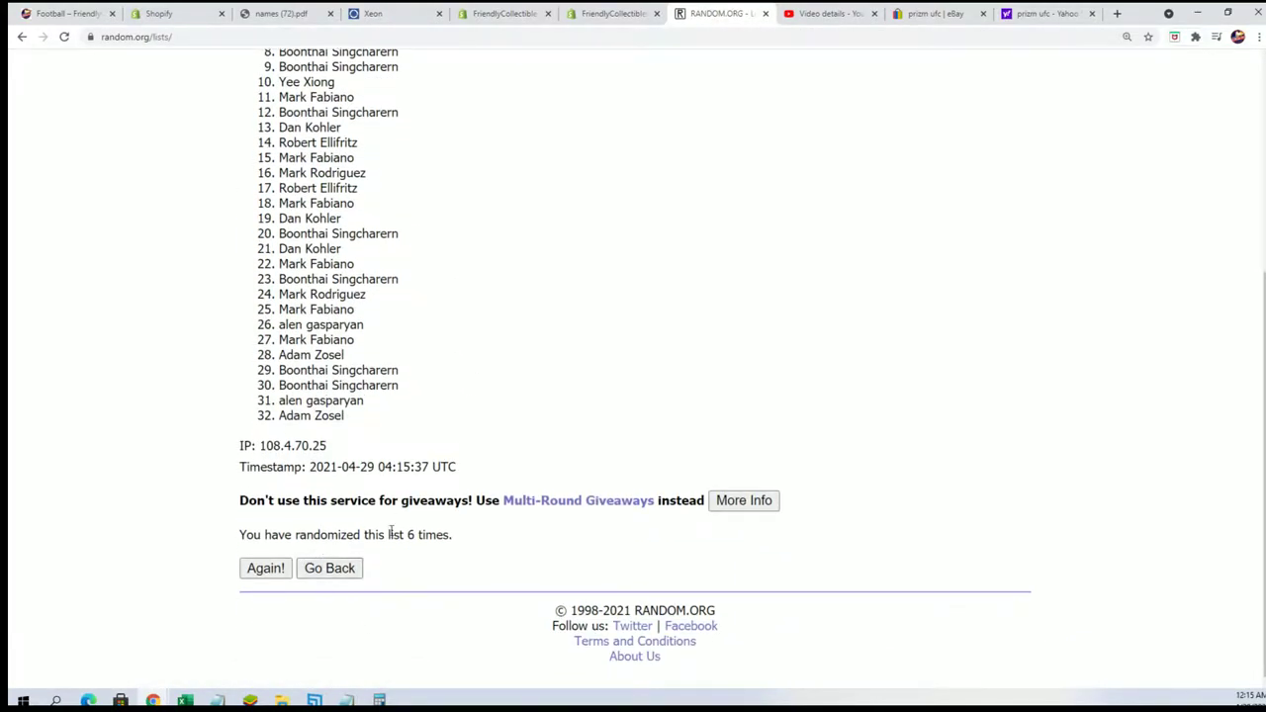
click(265, 570)
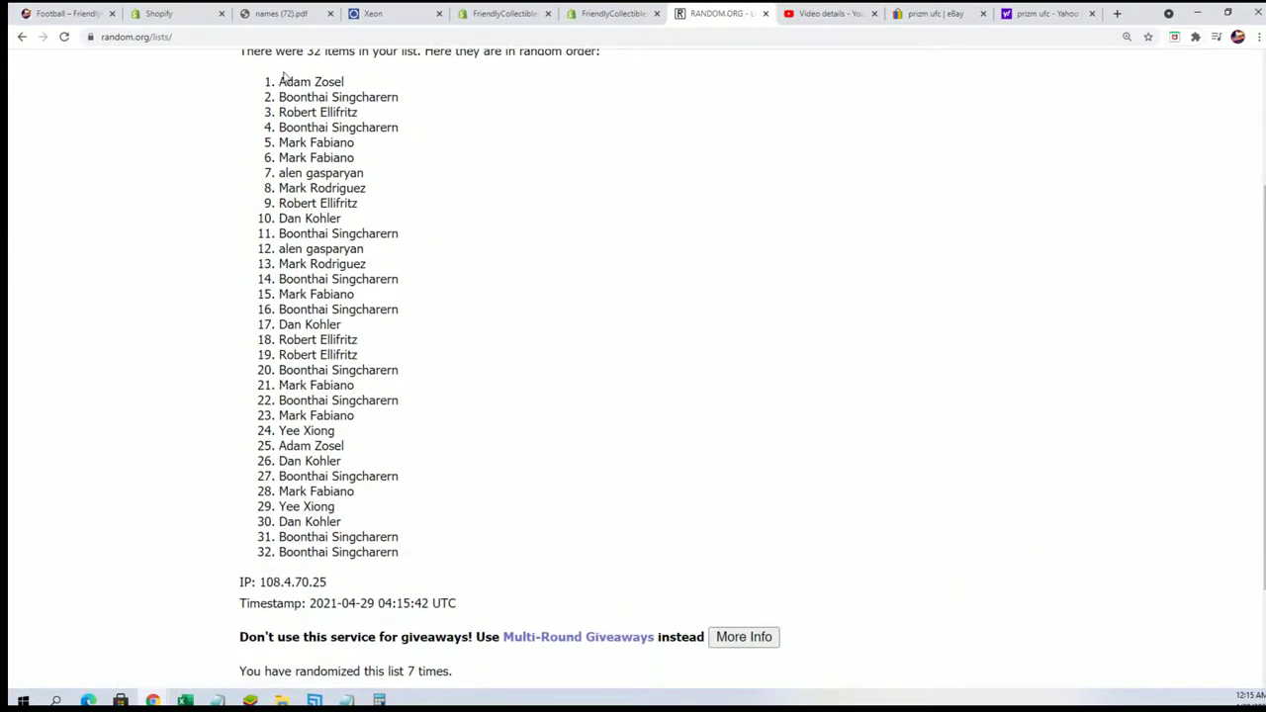
- Copy all owner names from the seventh randomized result, from item 1 through item 32
drag(278, 82, 411, 562)
key(ctrl+c)
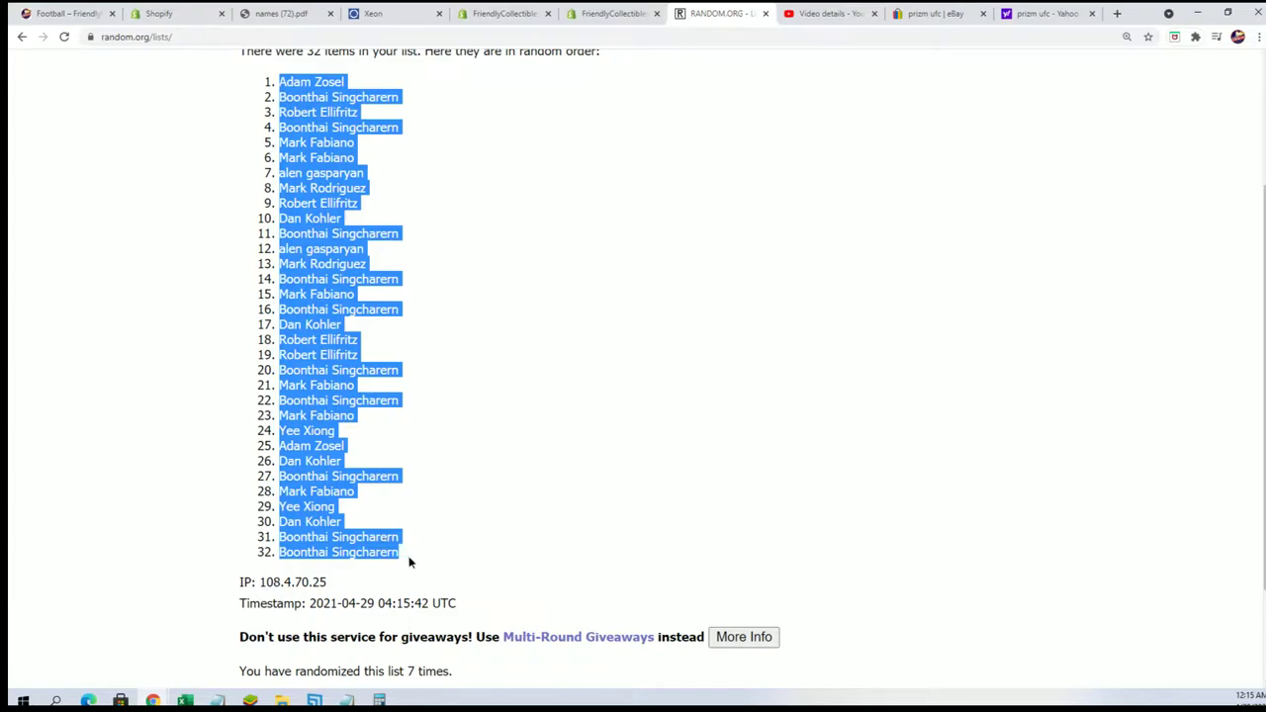
right_click(336, 314)
click(372, 330)
scroll(446, 633, up, 1)
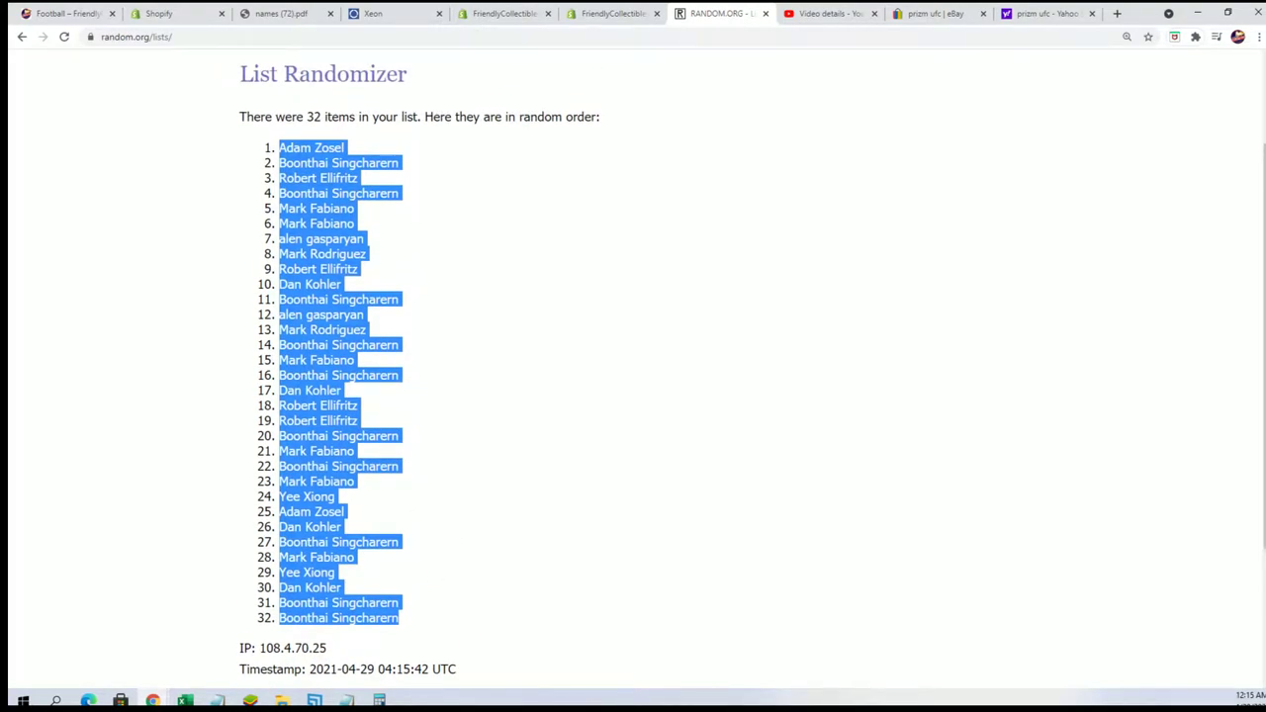
- Switch to the Alpha NFL workbook in Excel, paste the owner names as plain text from cell A2 down, and select cell B2
key(alt+Tab)
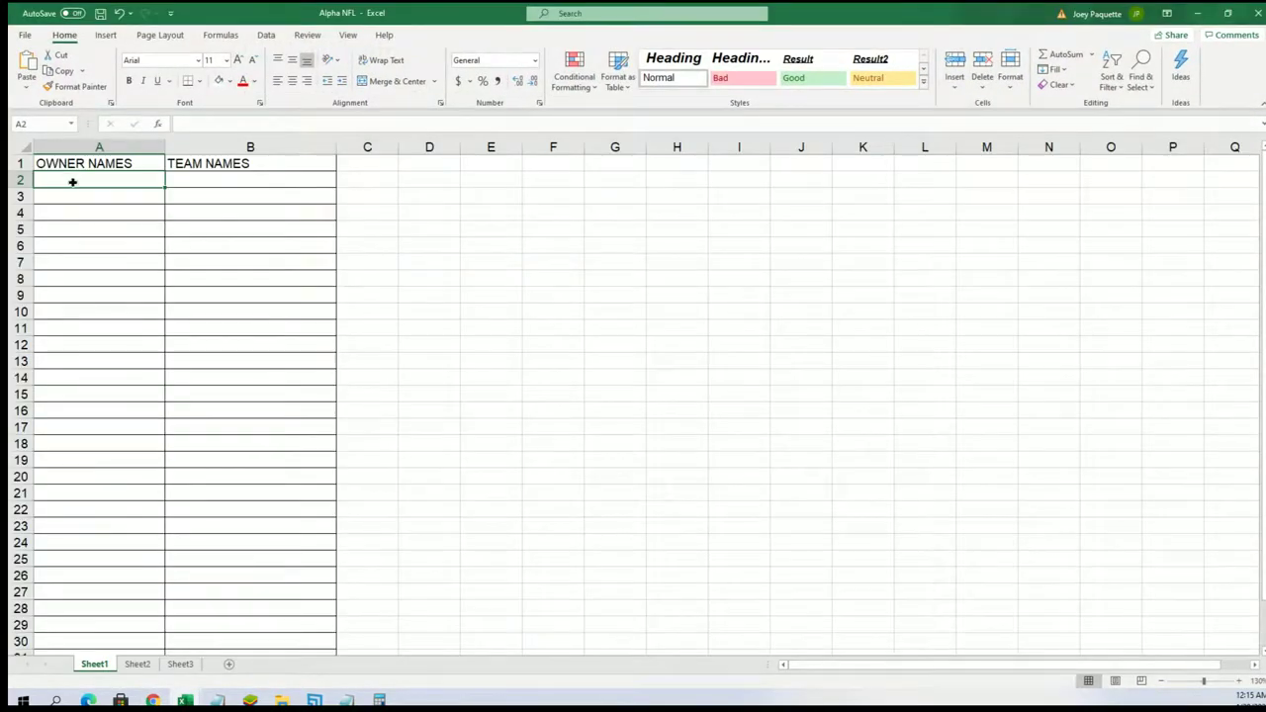
right_click(72, 182)
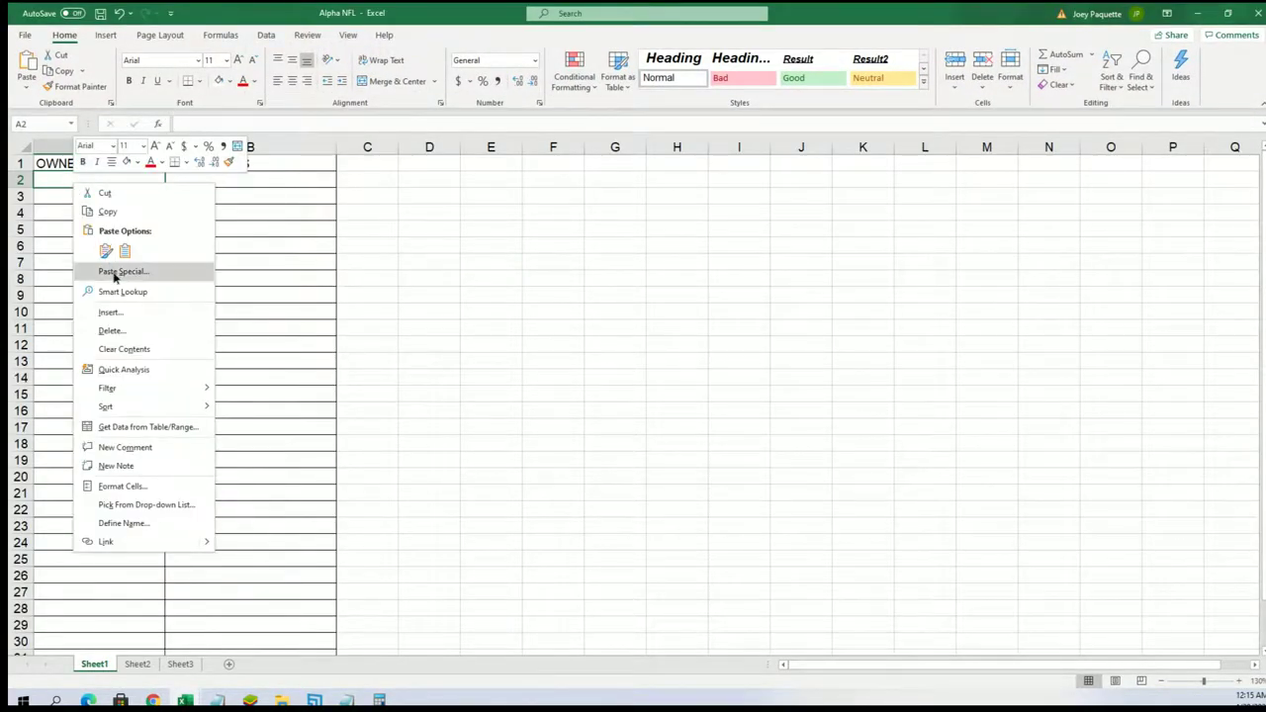
click(112, 272)
click(51, 204)
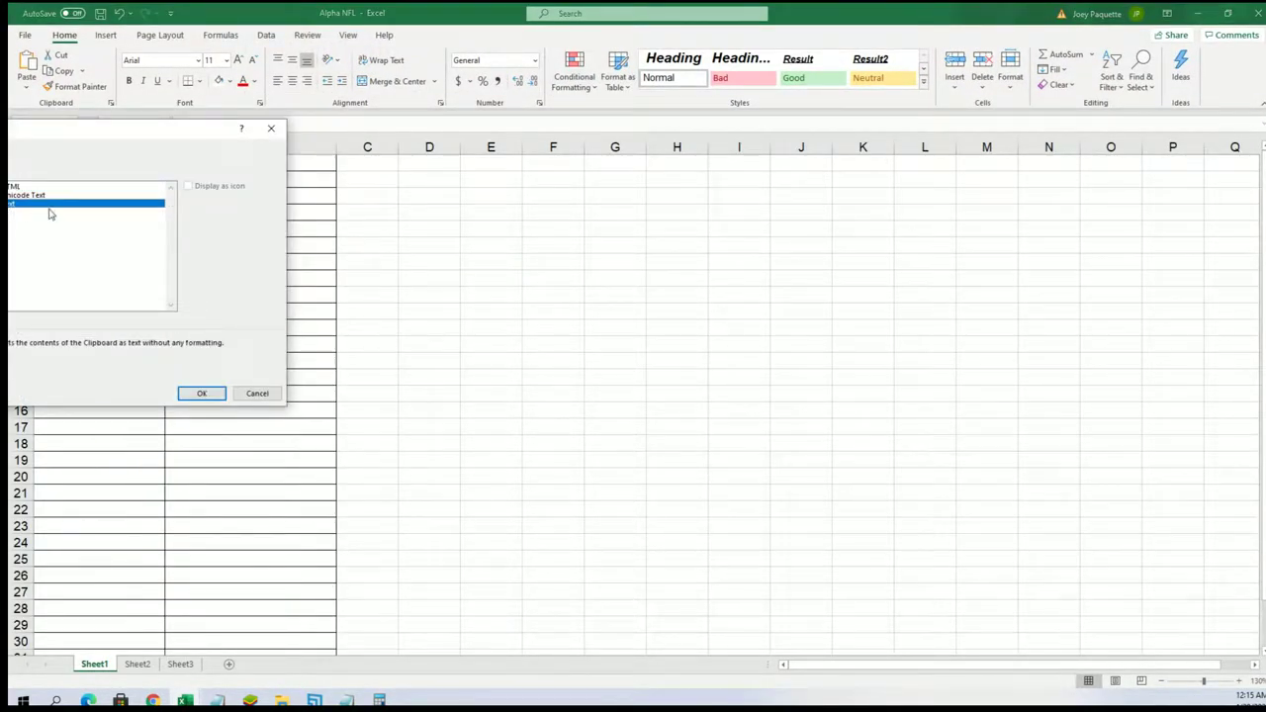
click(201, 393)
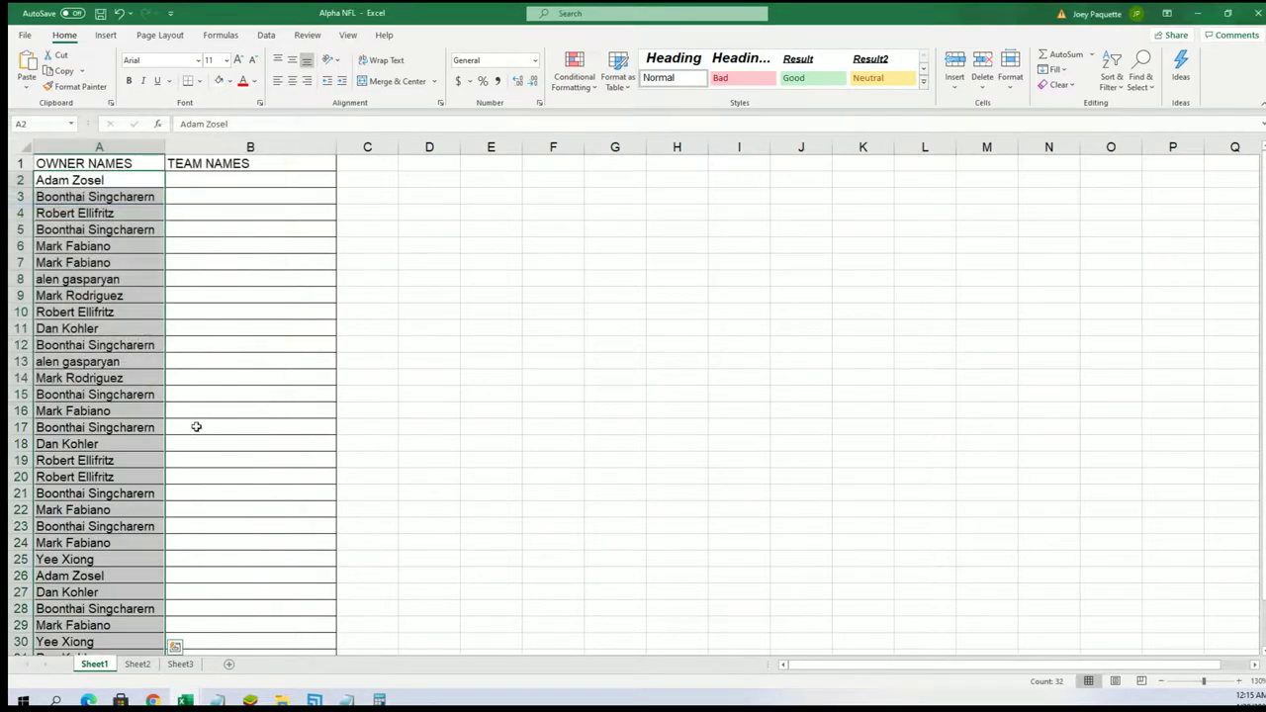
click(1164, 682)
click(1163, 682)
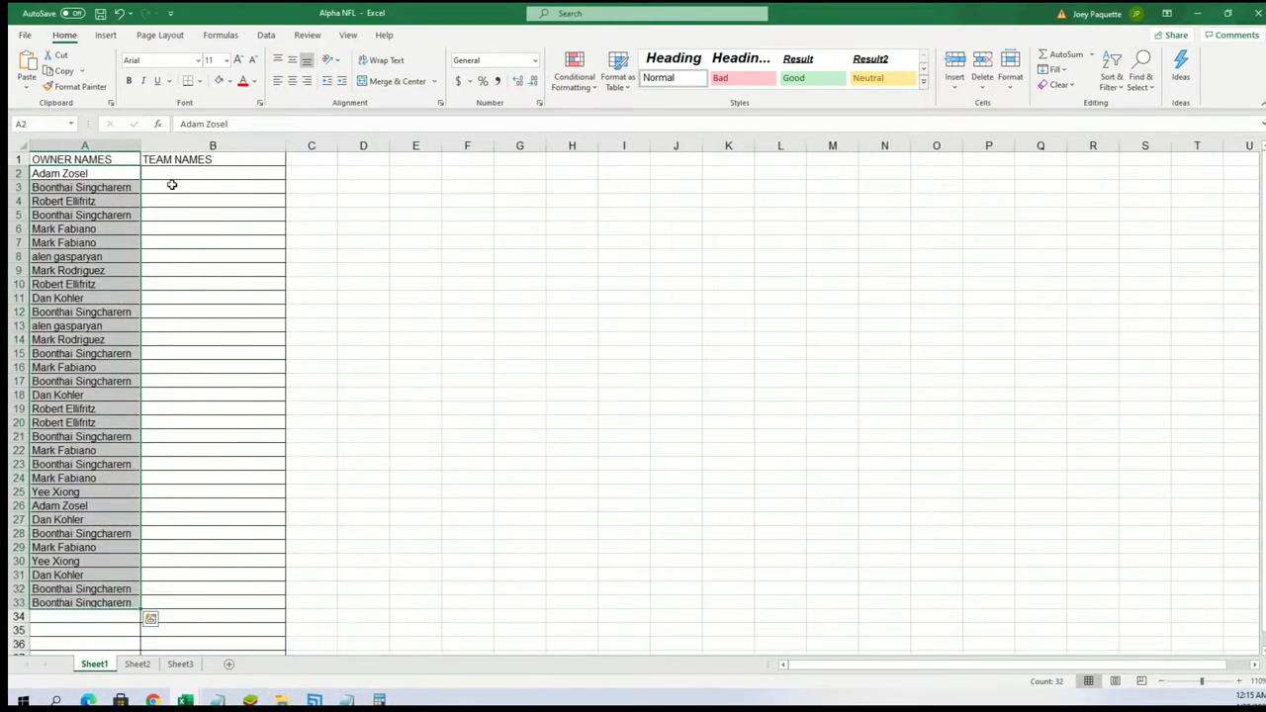
key(Right)
click(1238, 676)
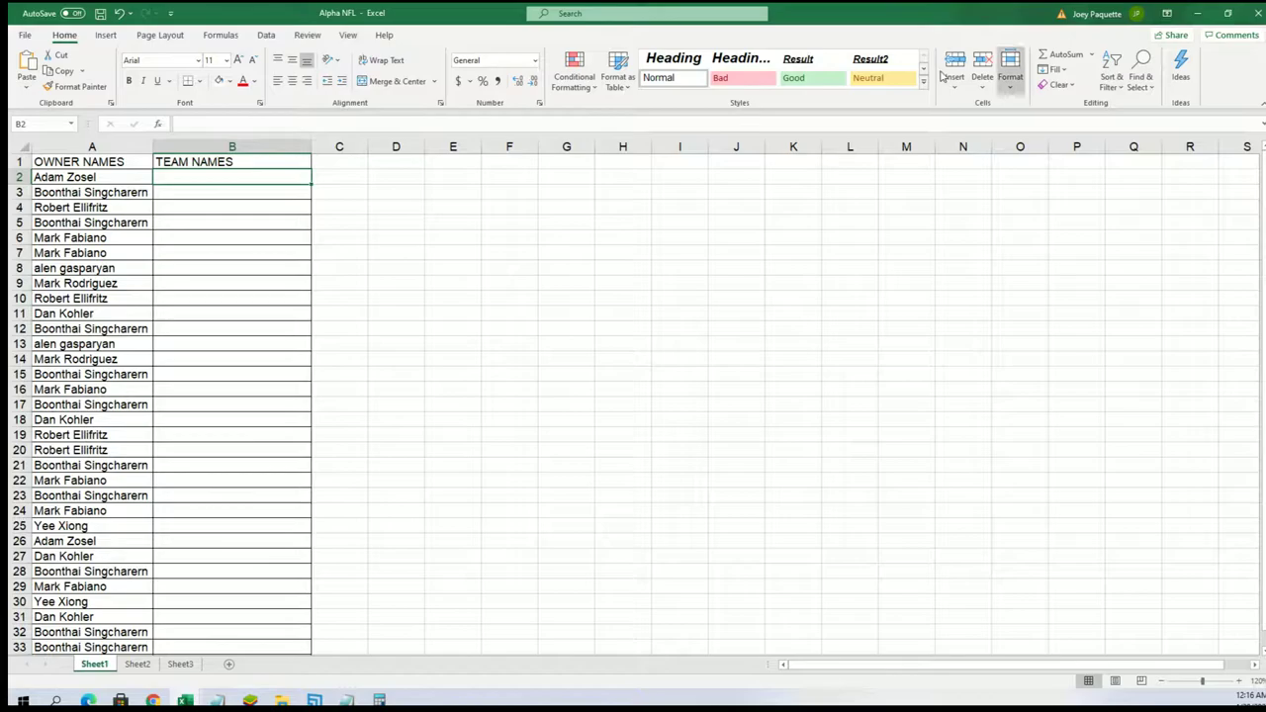
- Open a blank List Randomizer form in the browser and copy the team list, Arizona Cardinals through Washington Redskins, from Notepad
click(1198, 13)
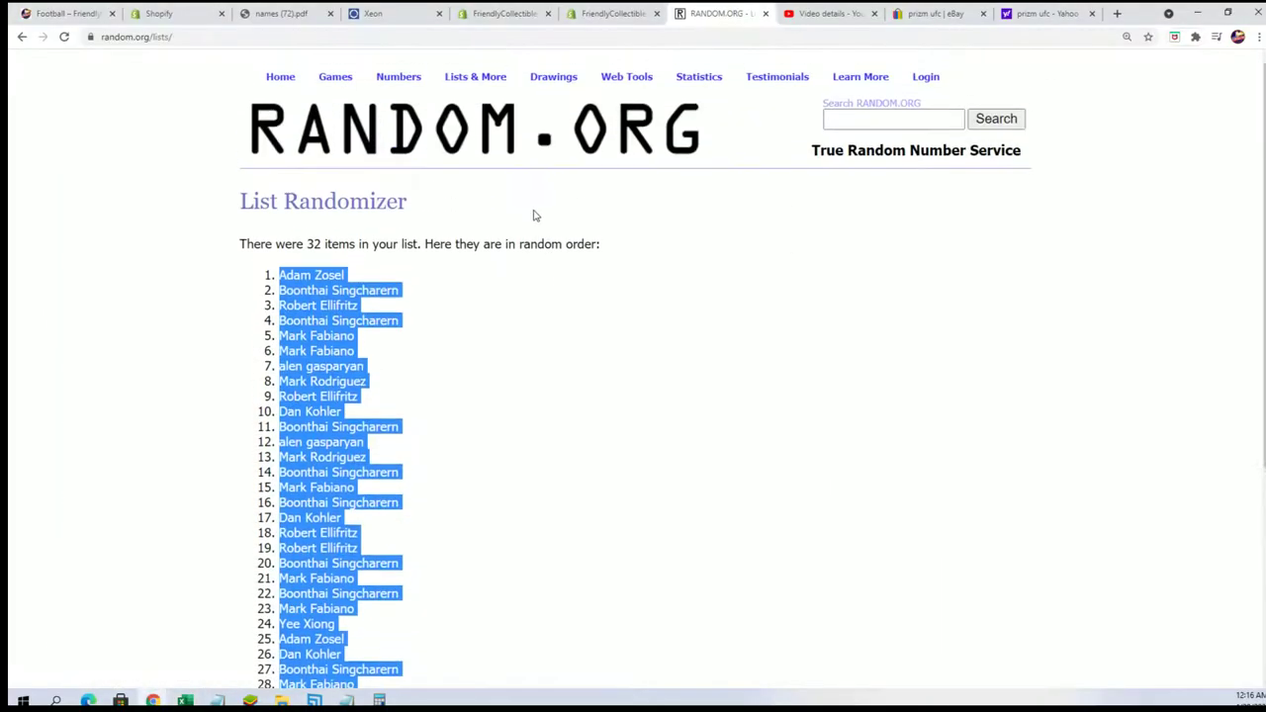
mouse_move(474, 81)
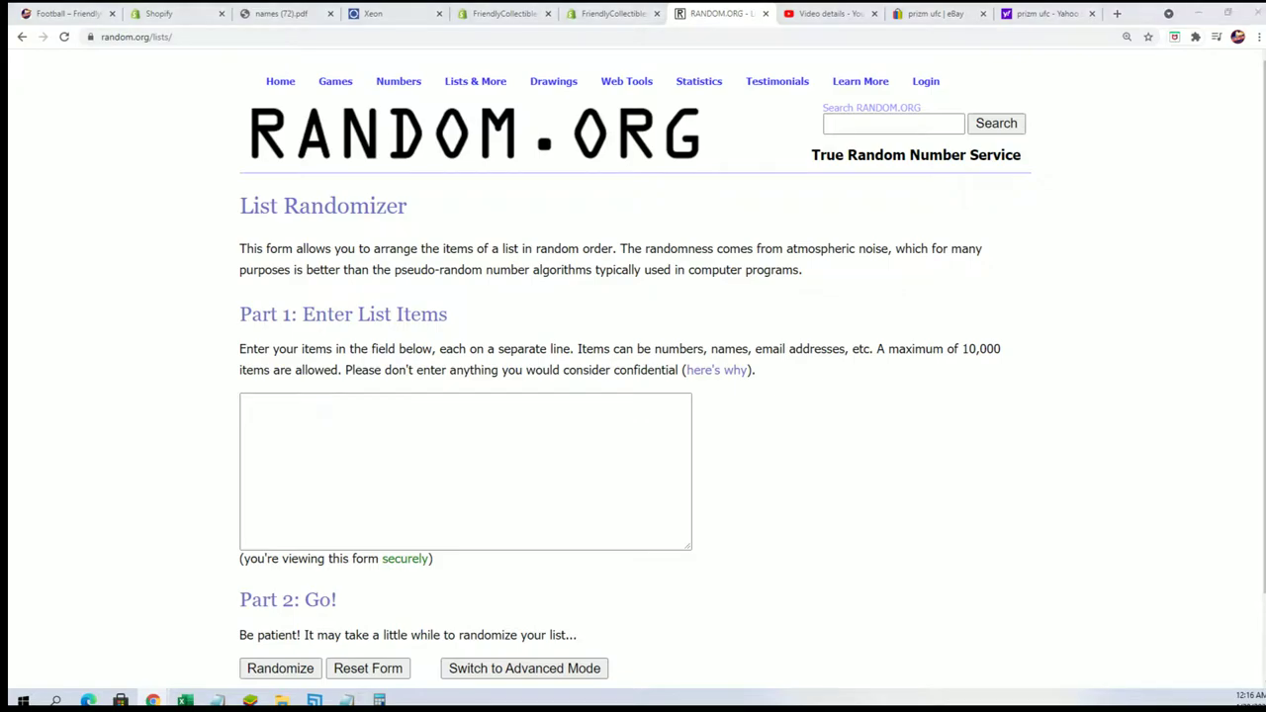
key(alt+Tab)
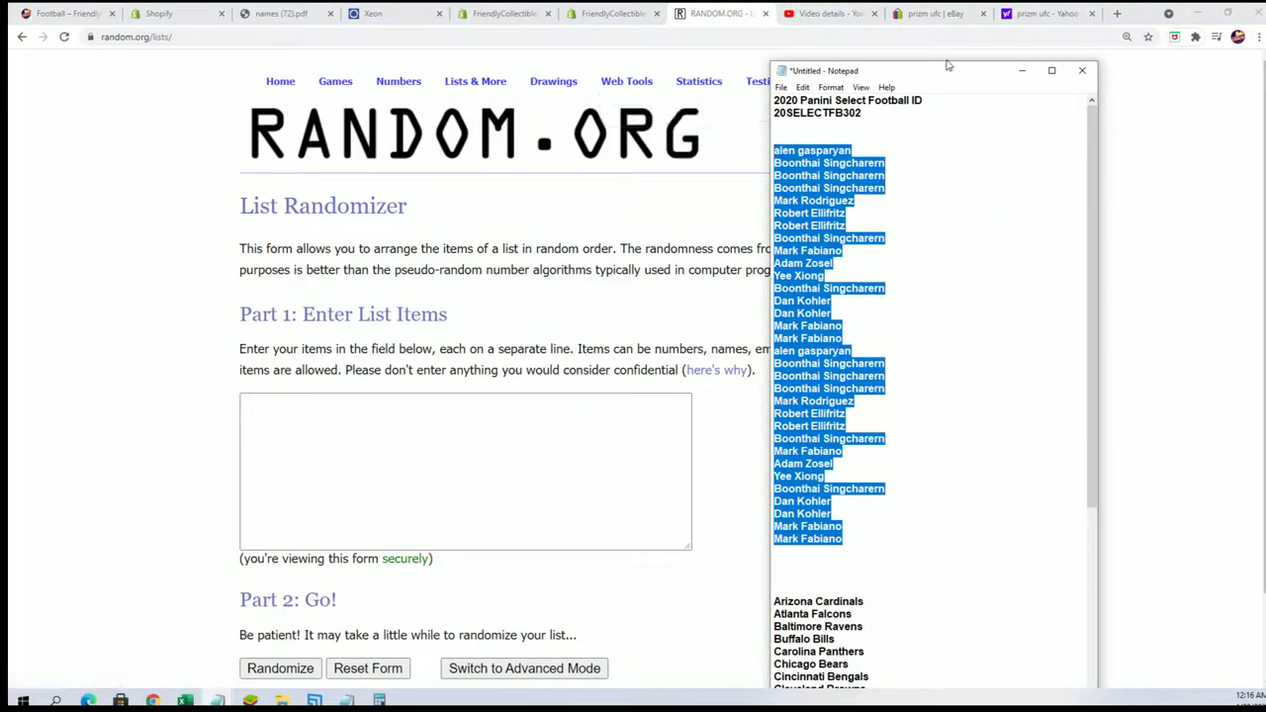
drag(947, 65, 947, 6)
scroll(912, 595, down, 6)
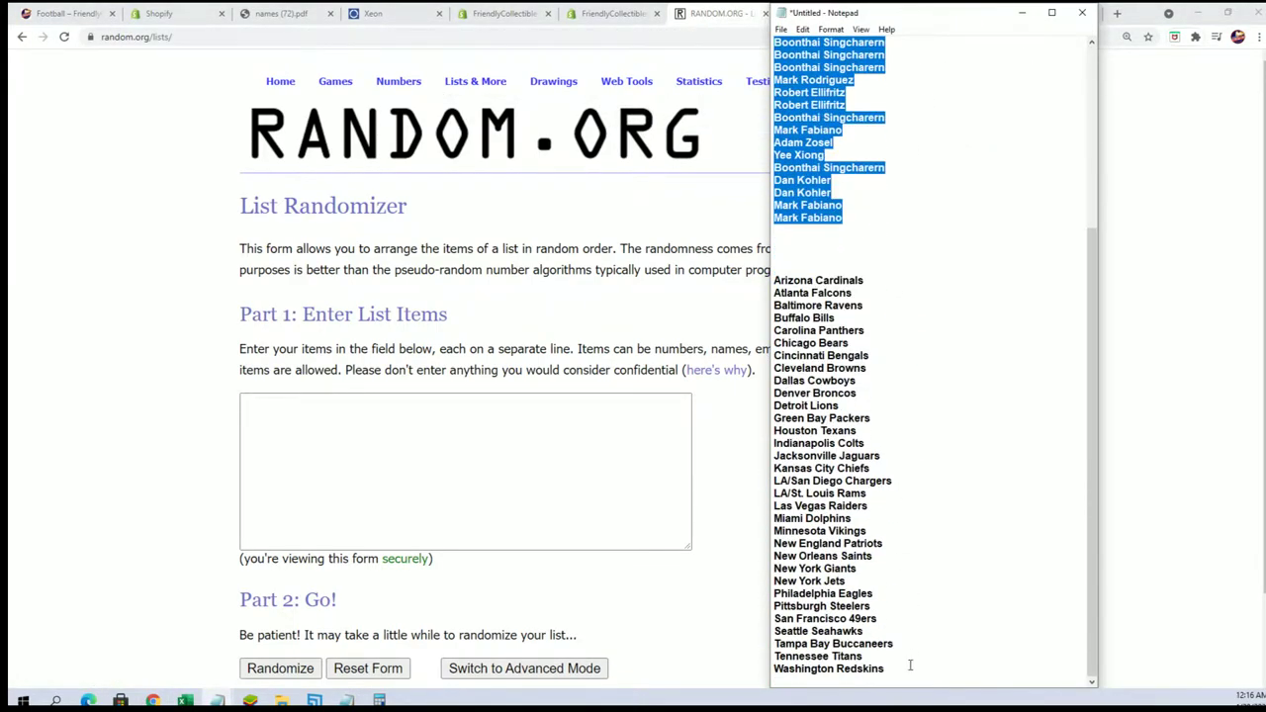
drag(910, 665, 776, 281)
right_click(836, 285)
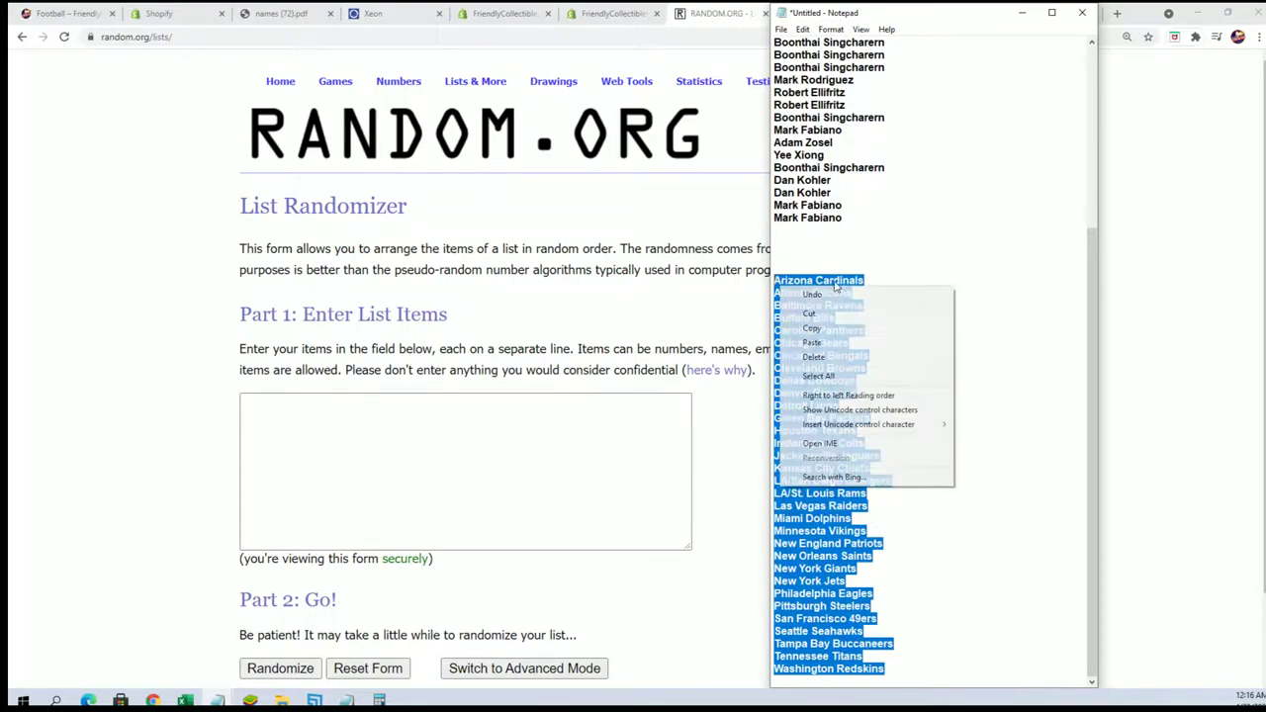
click(821, 329)
- Paste the copied NFL team list into the blank List Randomizer's item field
click(456, 461)
right_click(294, 397)
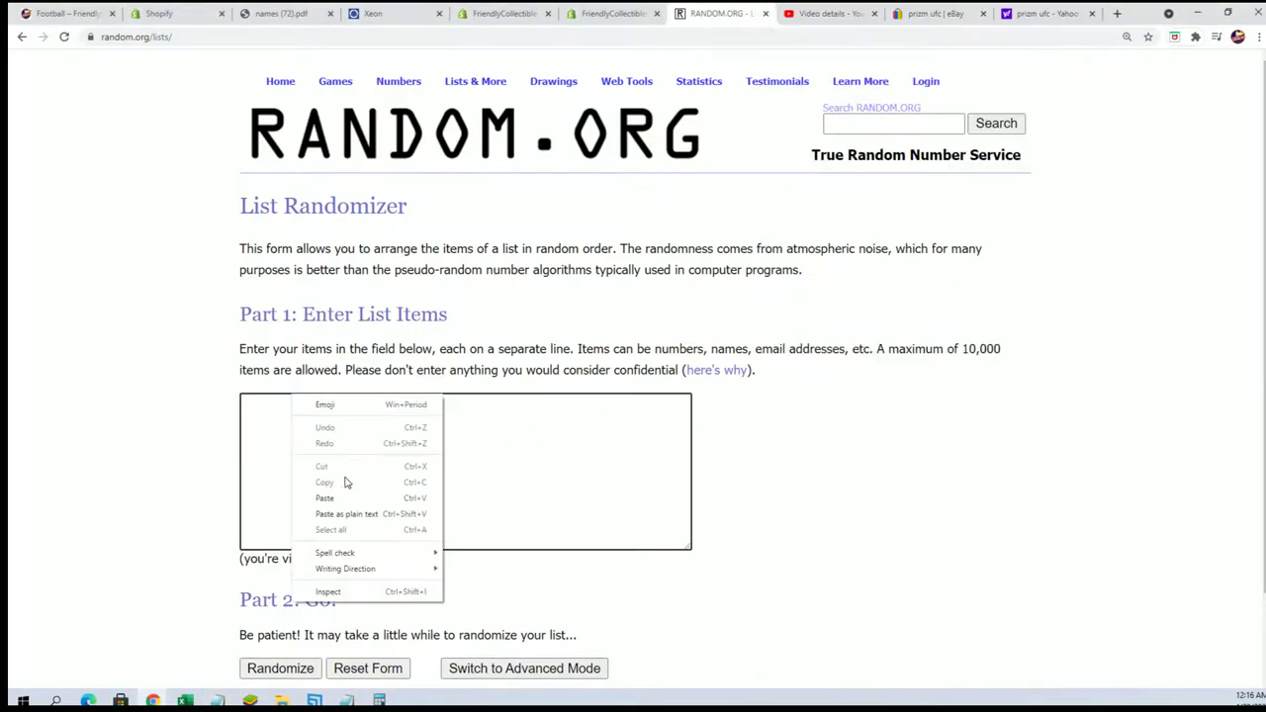
click(325, 497)
- Randomize the list of NFL teams seven times in total
scroll(327, 495, down, 2)
click(292, 571)
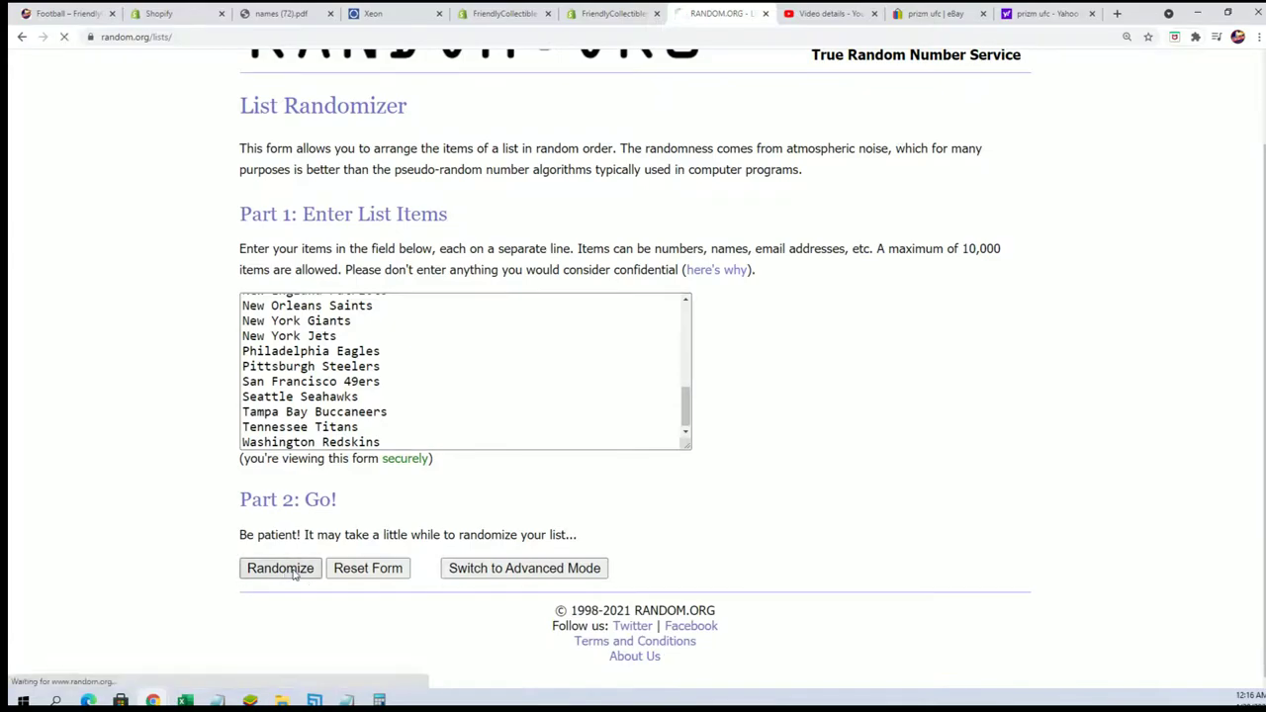
scroll(277, 594, down, 3)
click(263, 570)
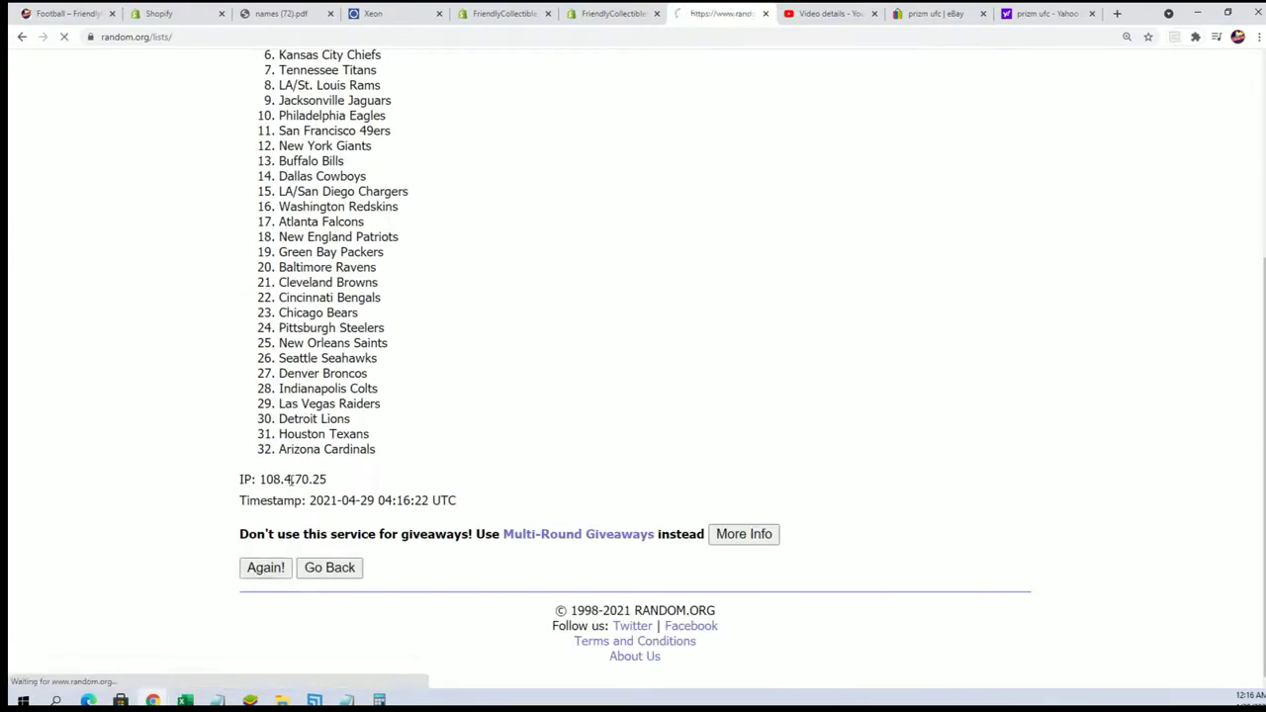
click(265, 568)
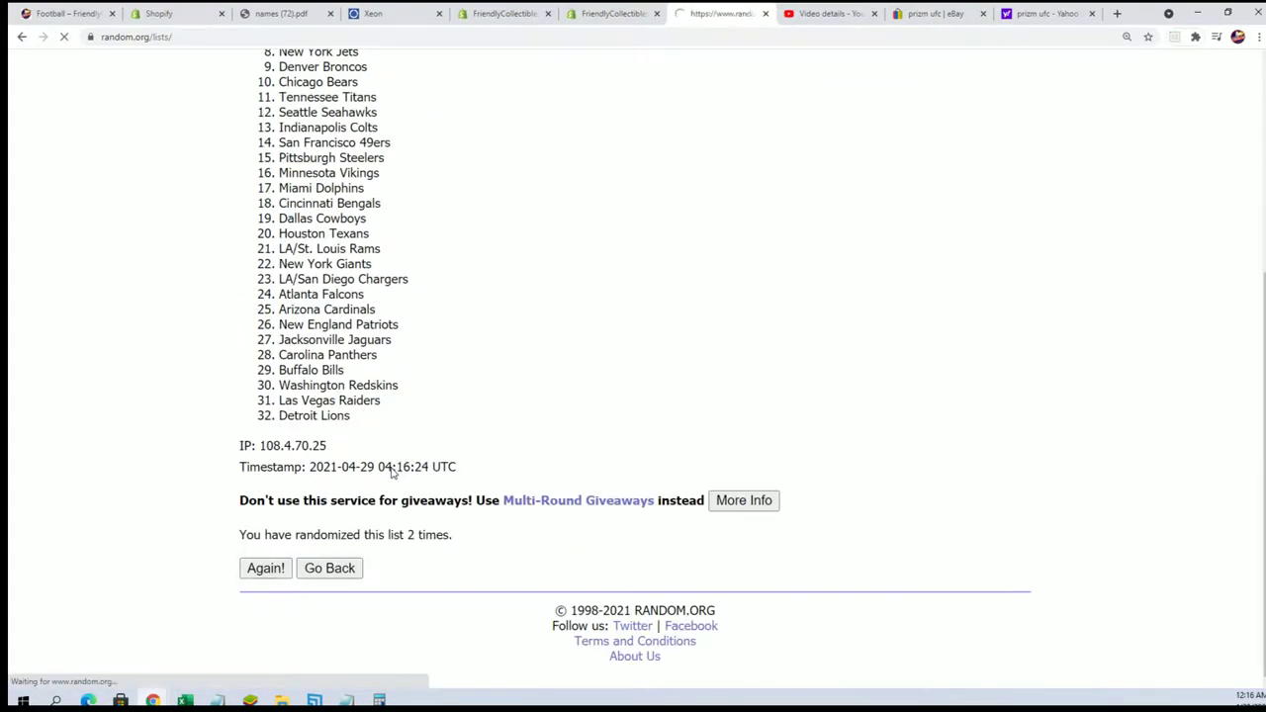
click(264, 570)
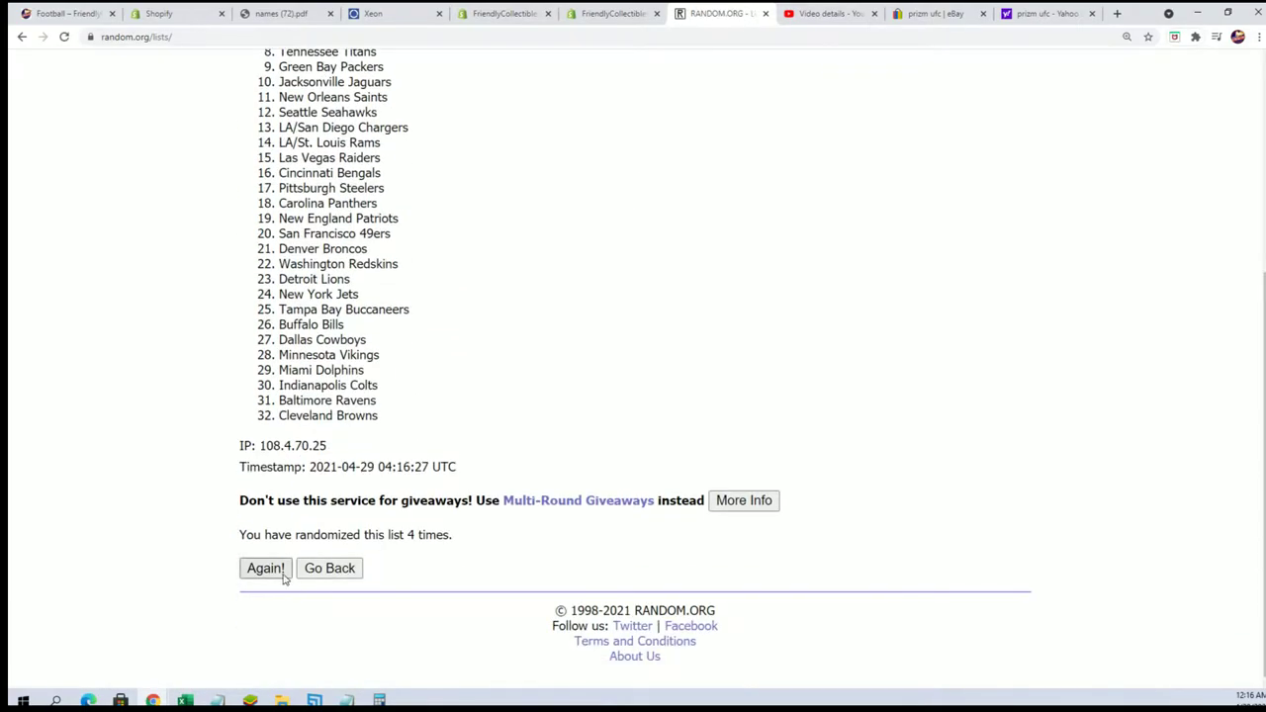
click(280, 574)
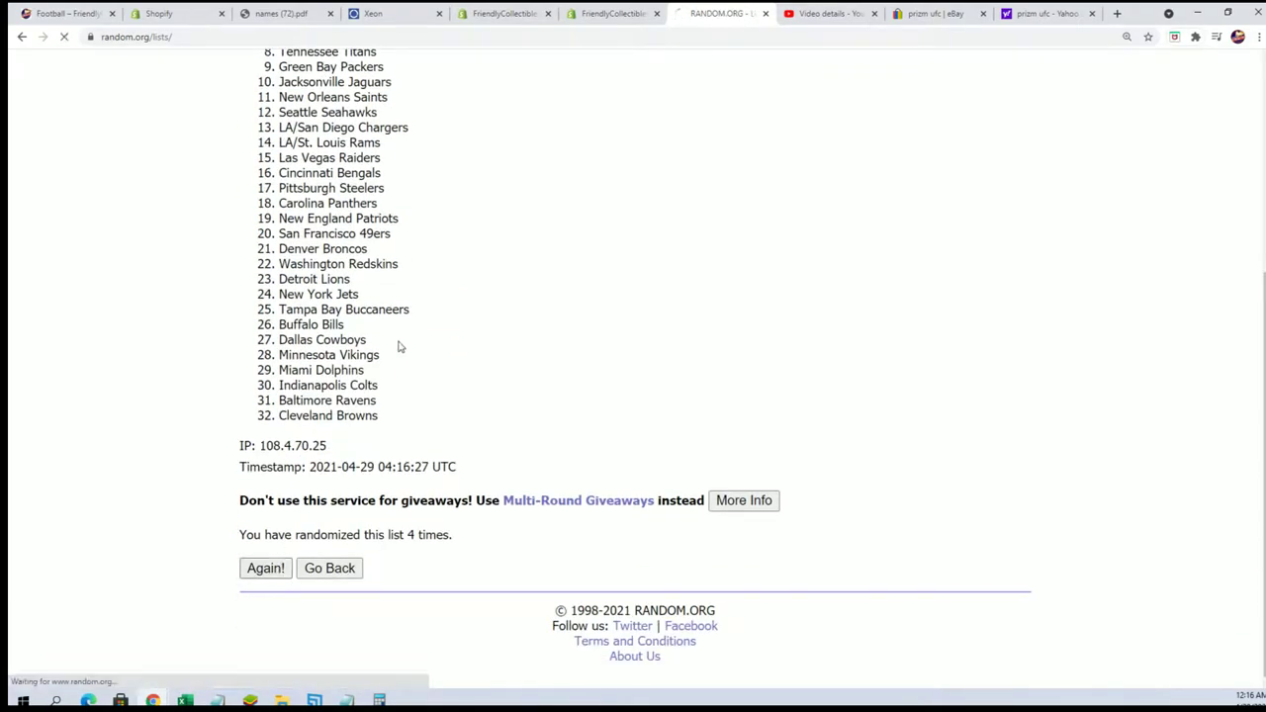
click(253, 571)
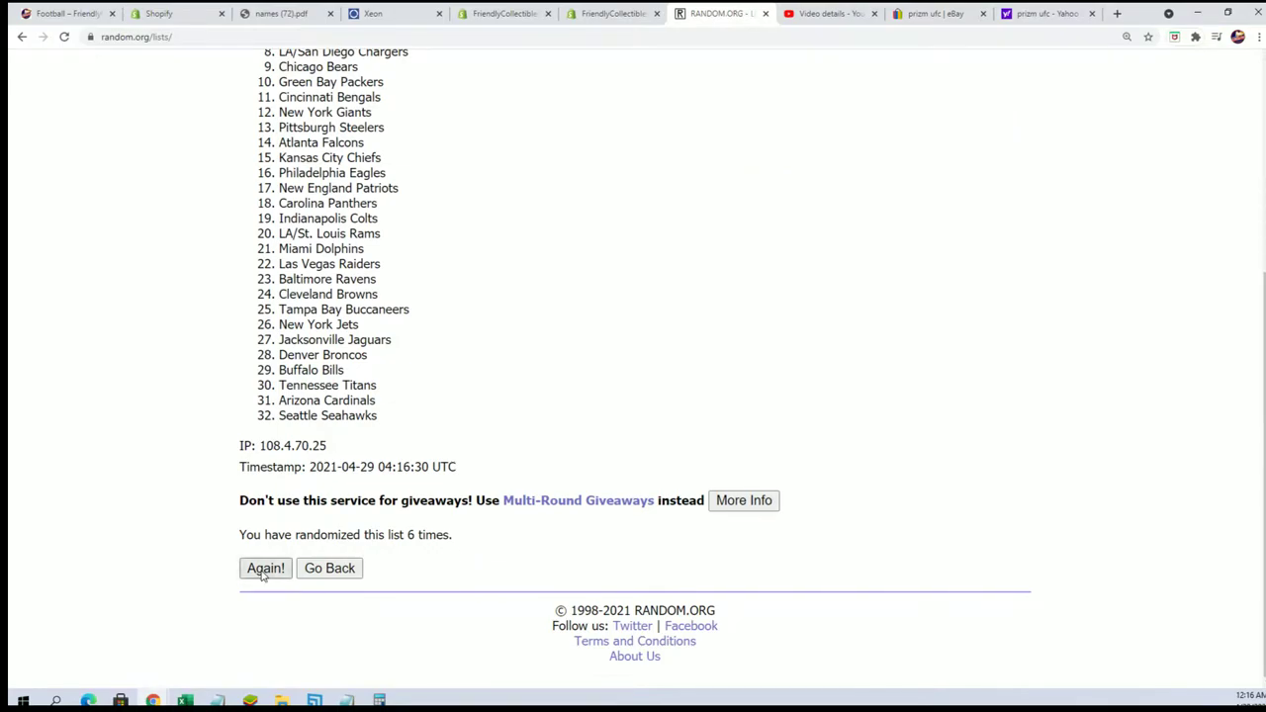
click(264, 572)
- Copy all teams from the seventh randomized result and switch back to the Alpha NFL workbook in Excel
scroll(469, 356, down, 1)
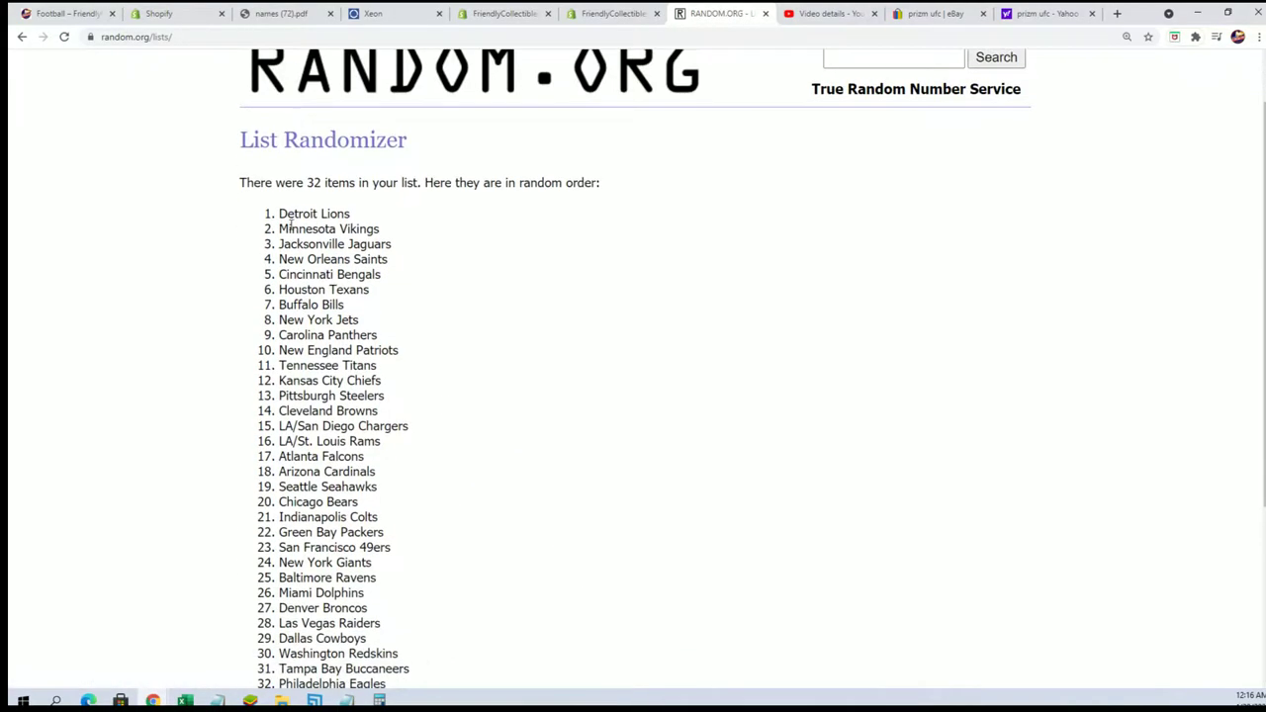
drag(269, 210, 388, 556)
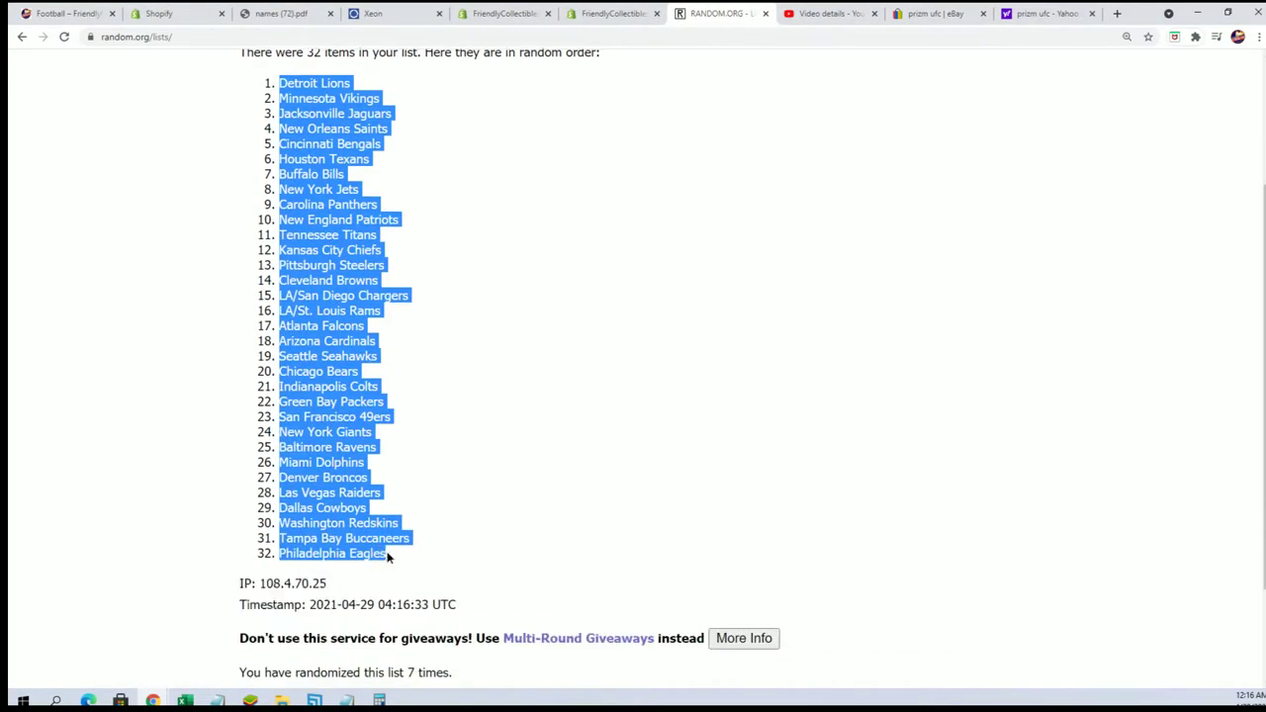
right_click(369, 537)
click(394, 545)
scroll(455, 436, down, 2)
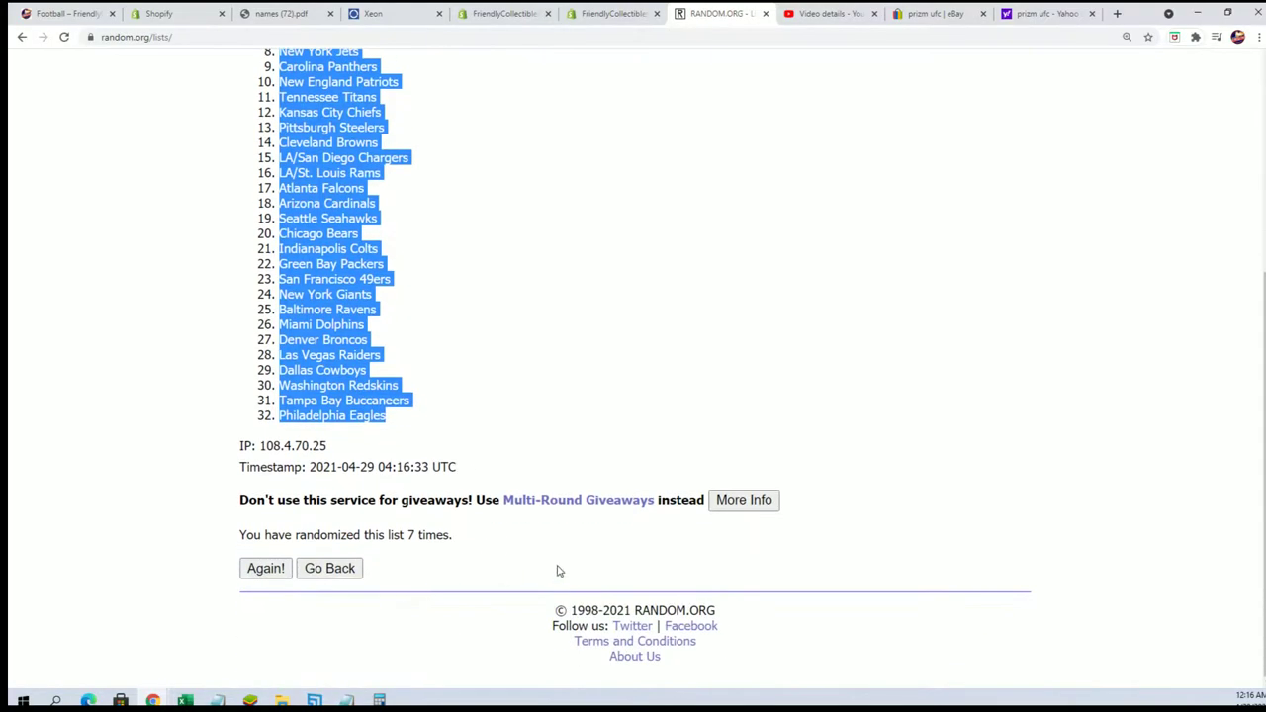
scroll(454, 435, up, 3)
key(alt+Tab)
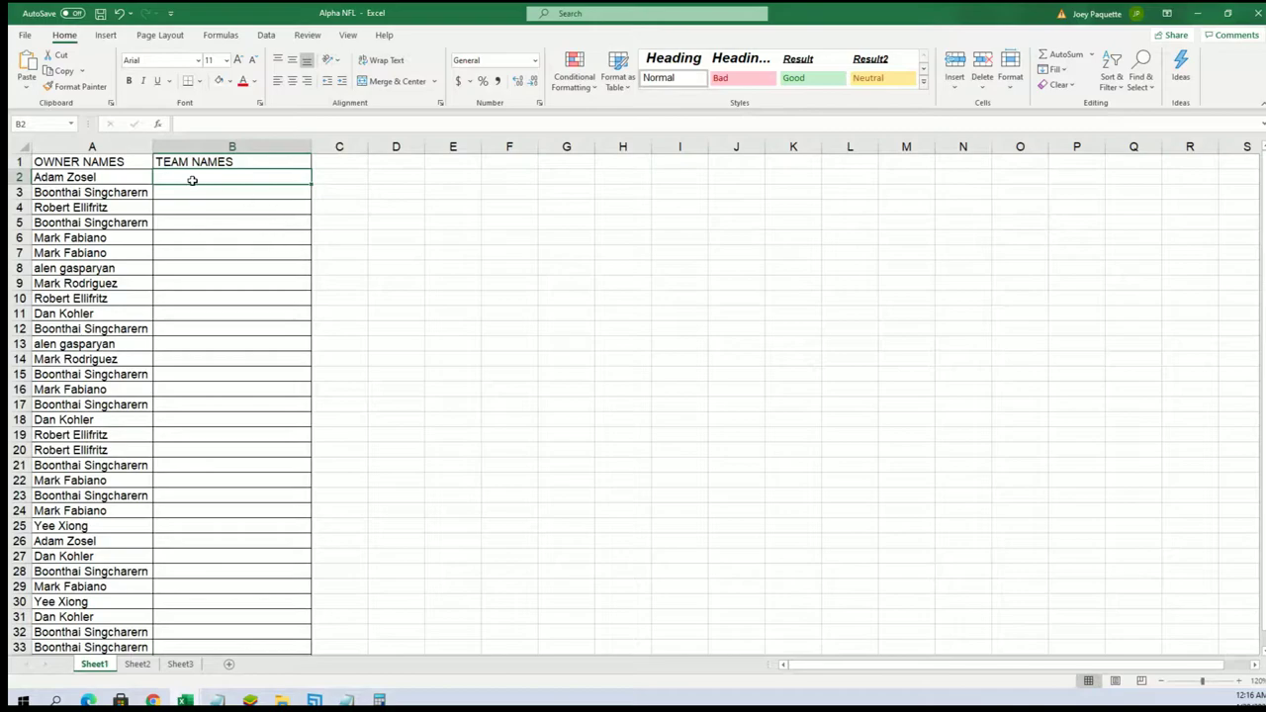
- Paste the randomized NFL teams as plain text into the TEAM NAMES column, starting at cell B2
right_click(181, 177)
click(229, 265)
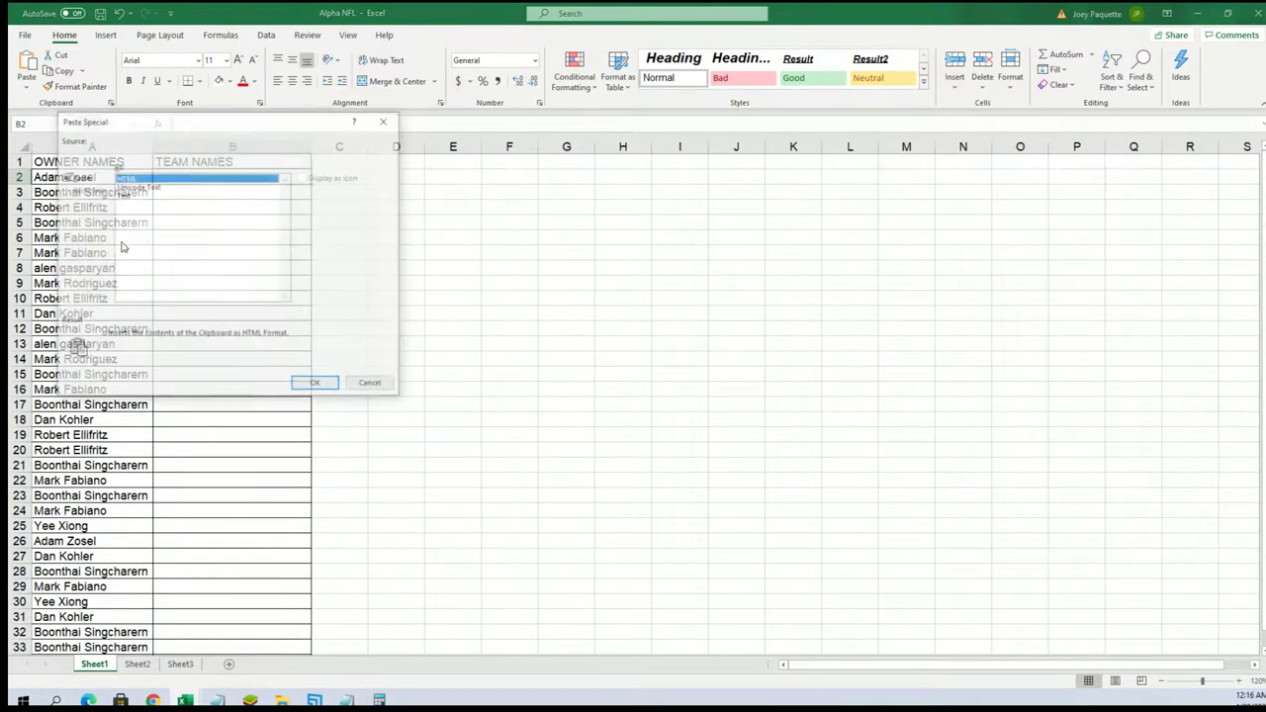
click(125, 197)
click(316, 385)
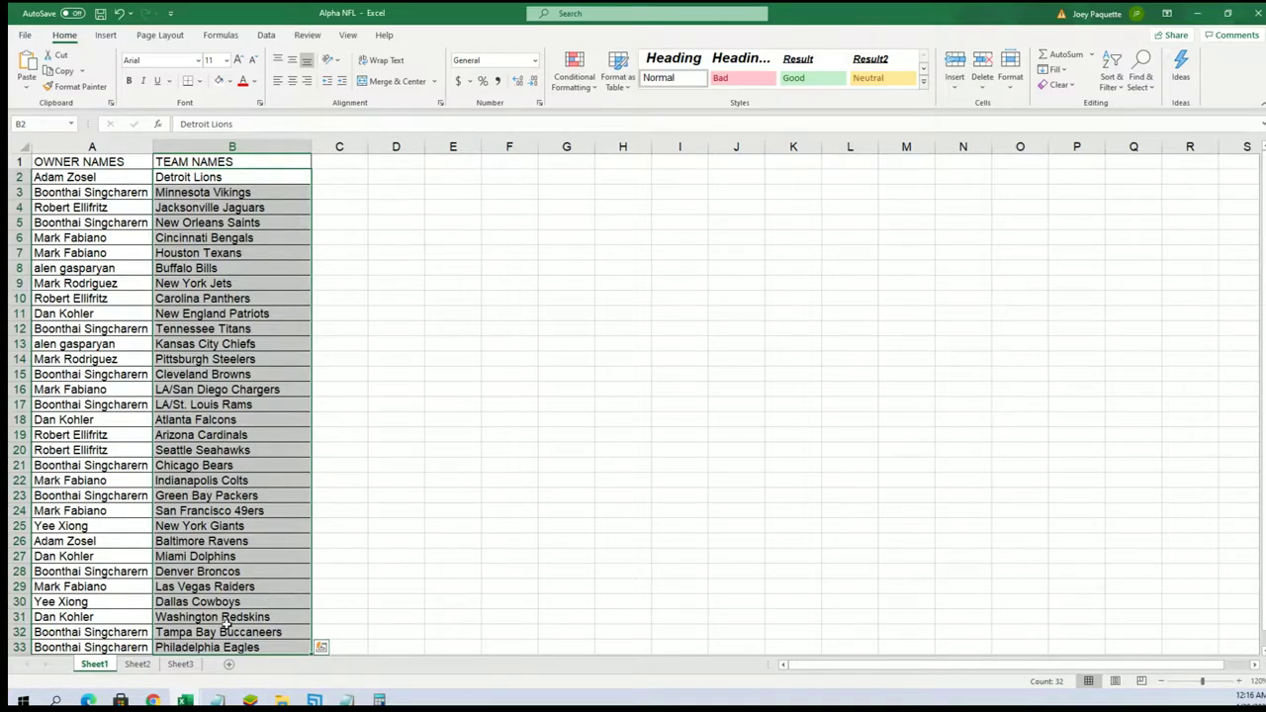
click(198, 647)
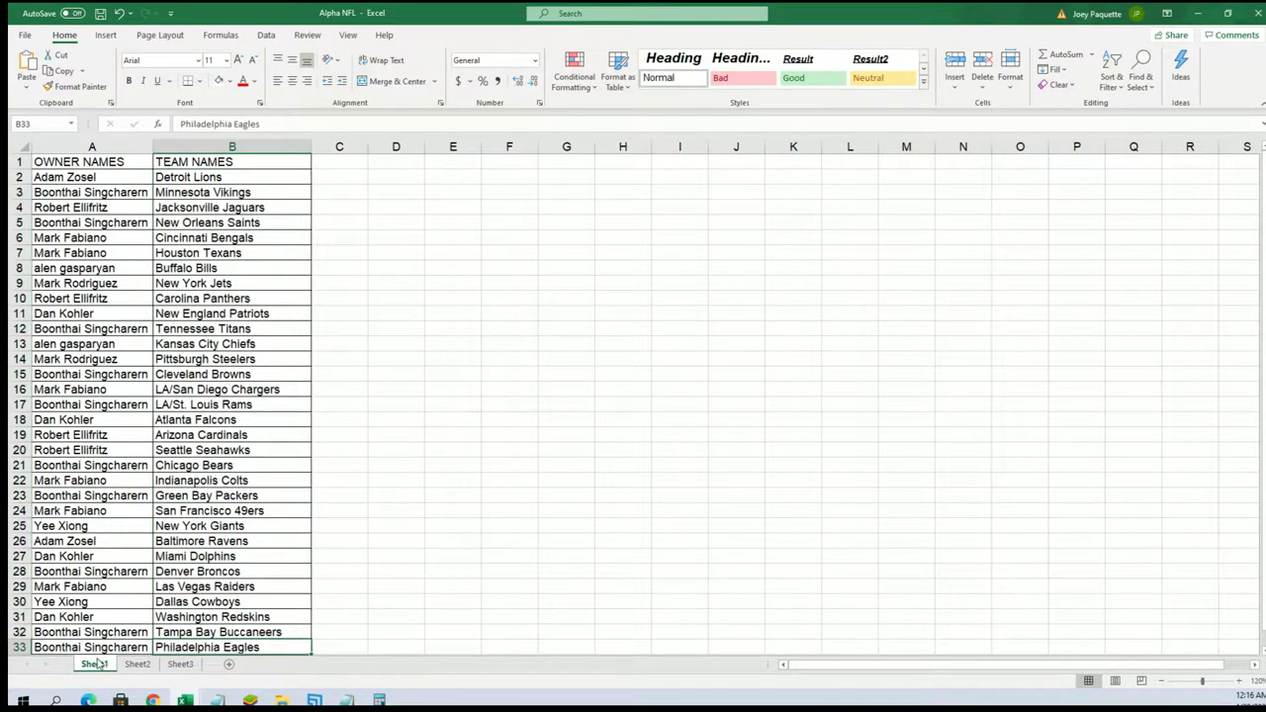
click(150, 391)
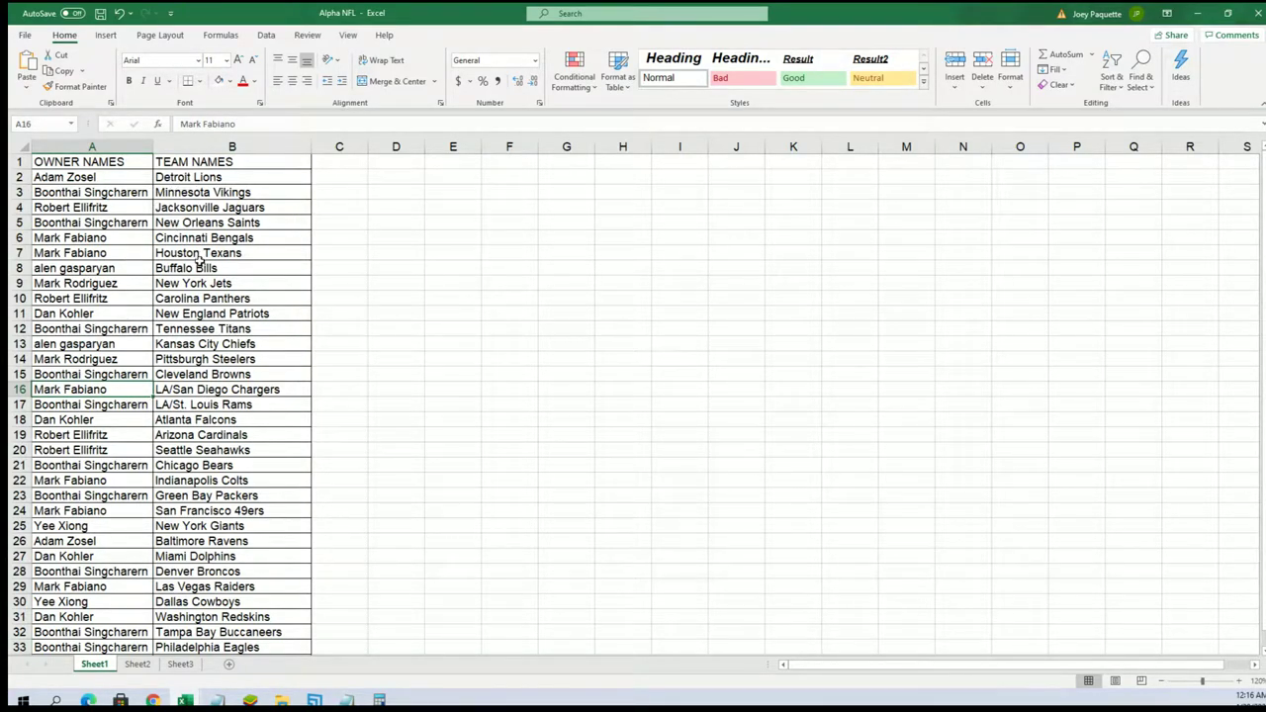
click(145, 240)
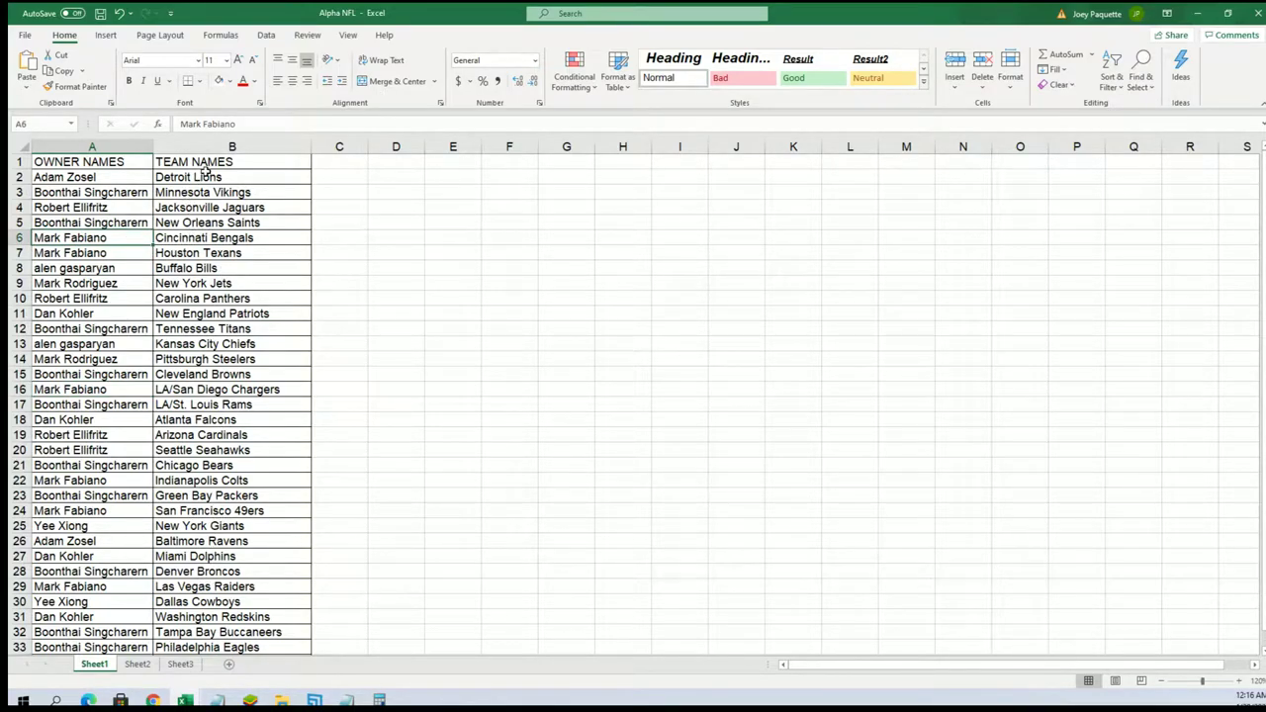
- Sort the team names in B2:B33 from A to Z, expanding the selection so the owner names move with them
drag(206, 177, 233, 647)
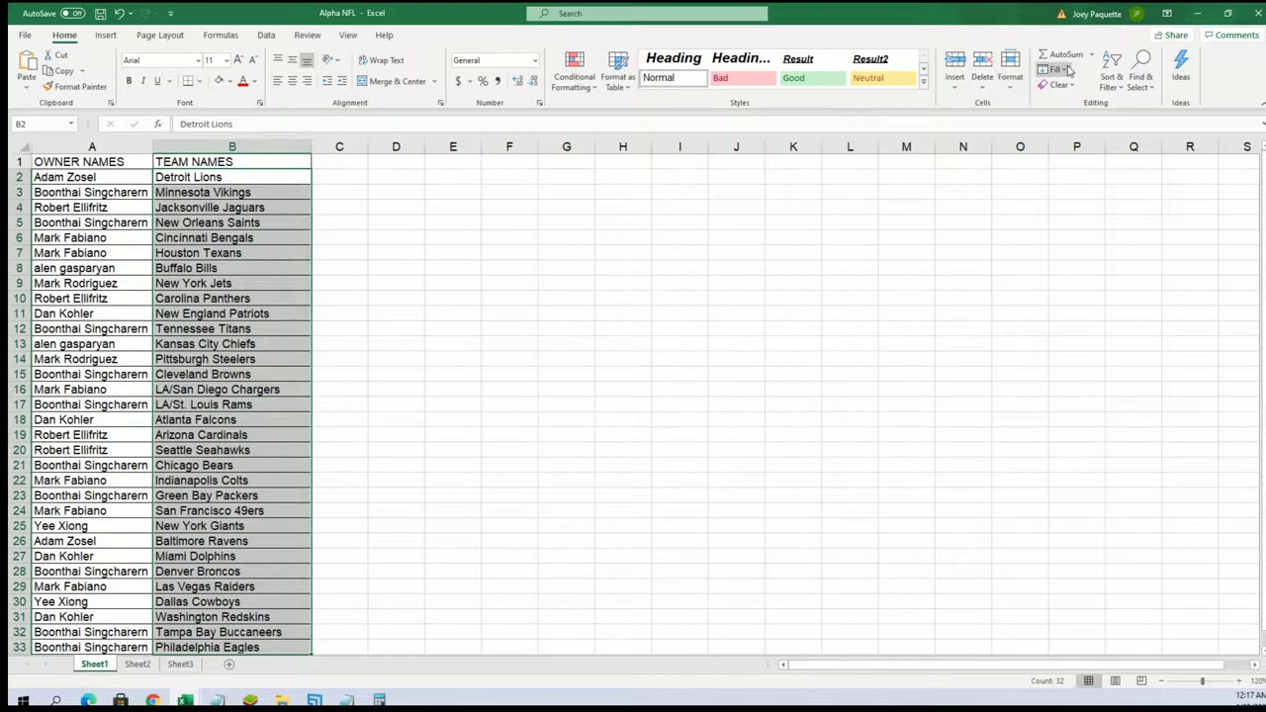
click(1112, 77)
click(1133, 111)
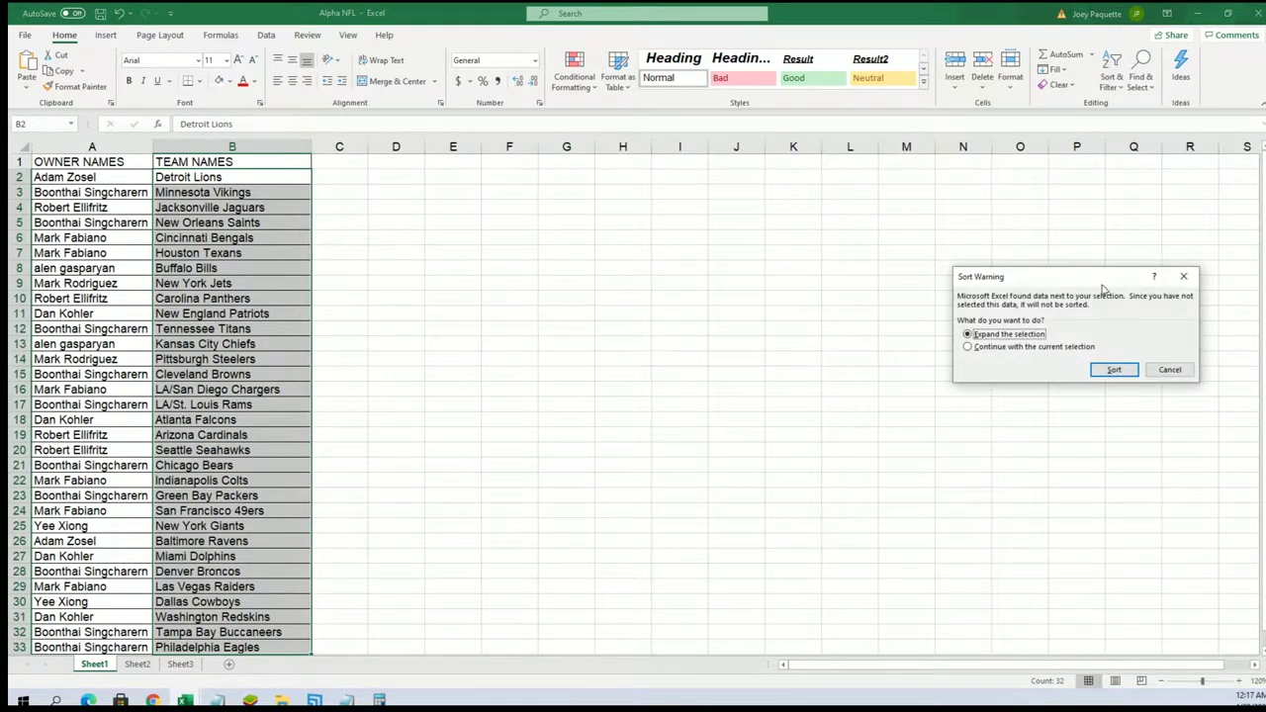
click(1112, 370)
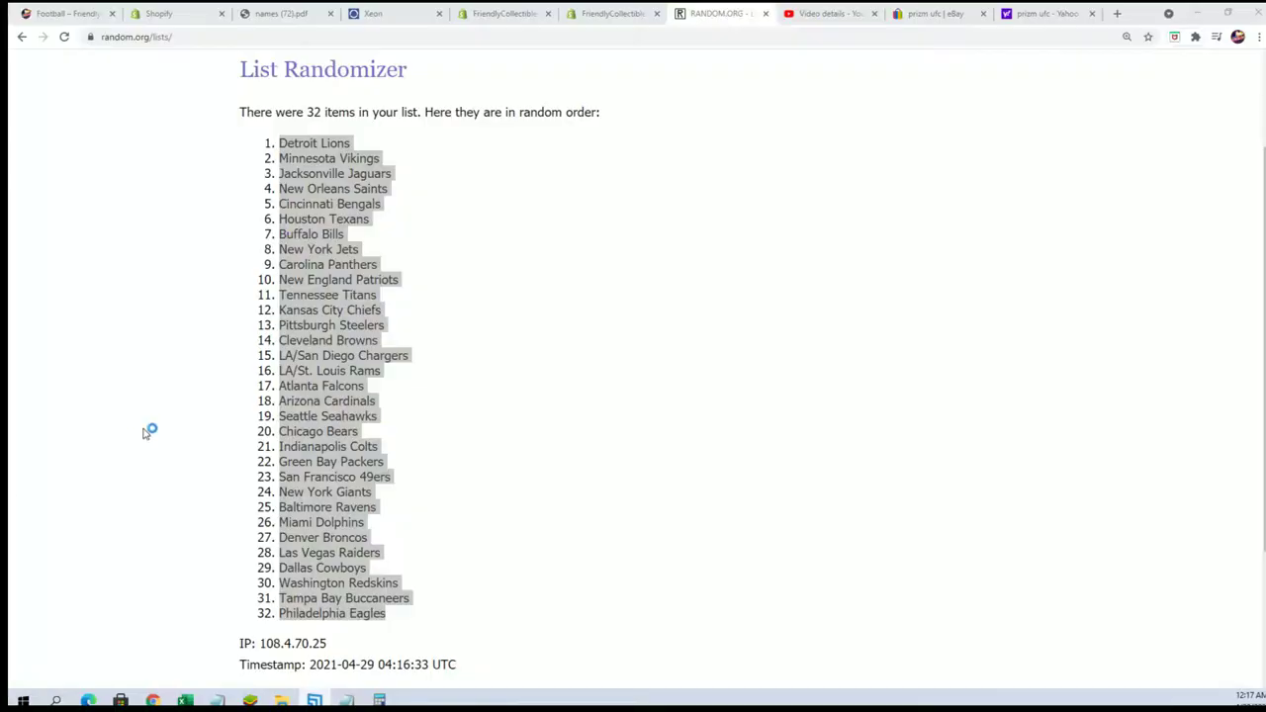
- Switch to RANDOM.ORG in the browser, open a blank List Randomizer form and enter 1, 2 and 3 on separate lines
scroll(147, 429, up, 3)
click(486, 102)
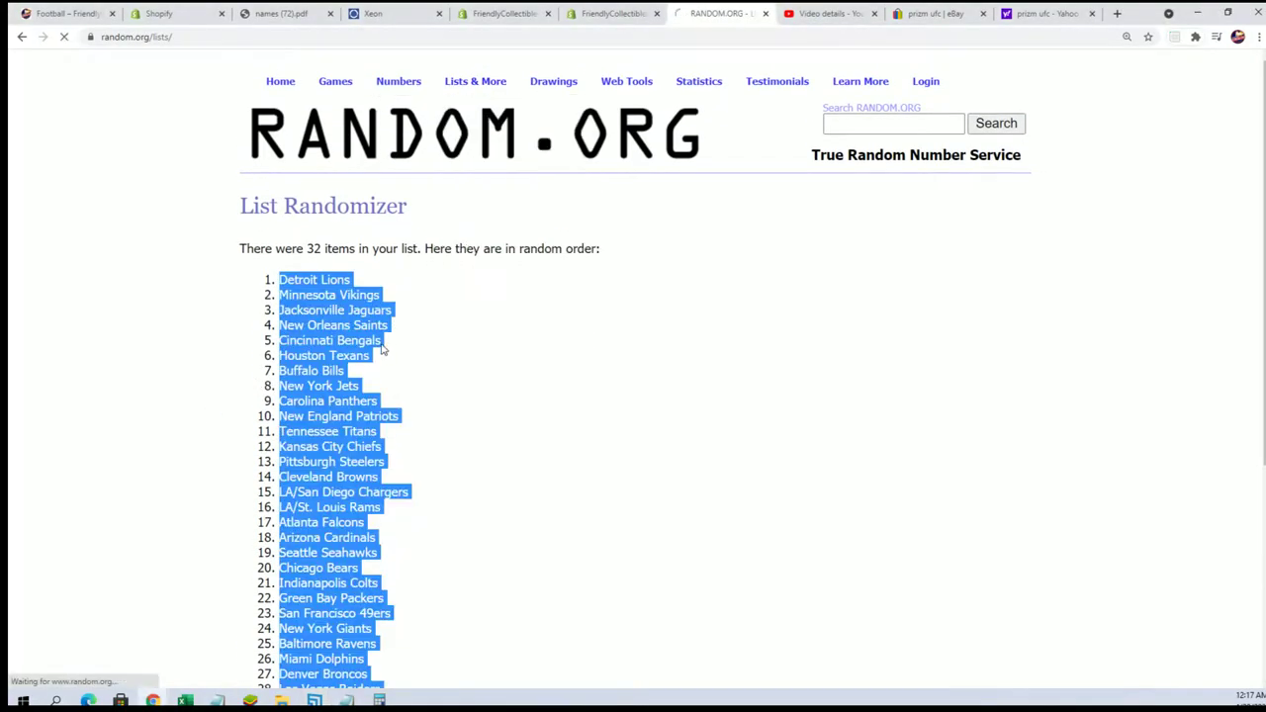
click(305, 418)
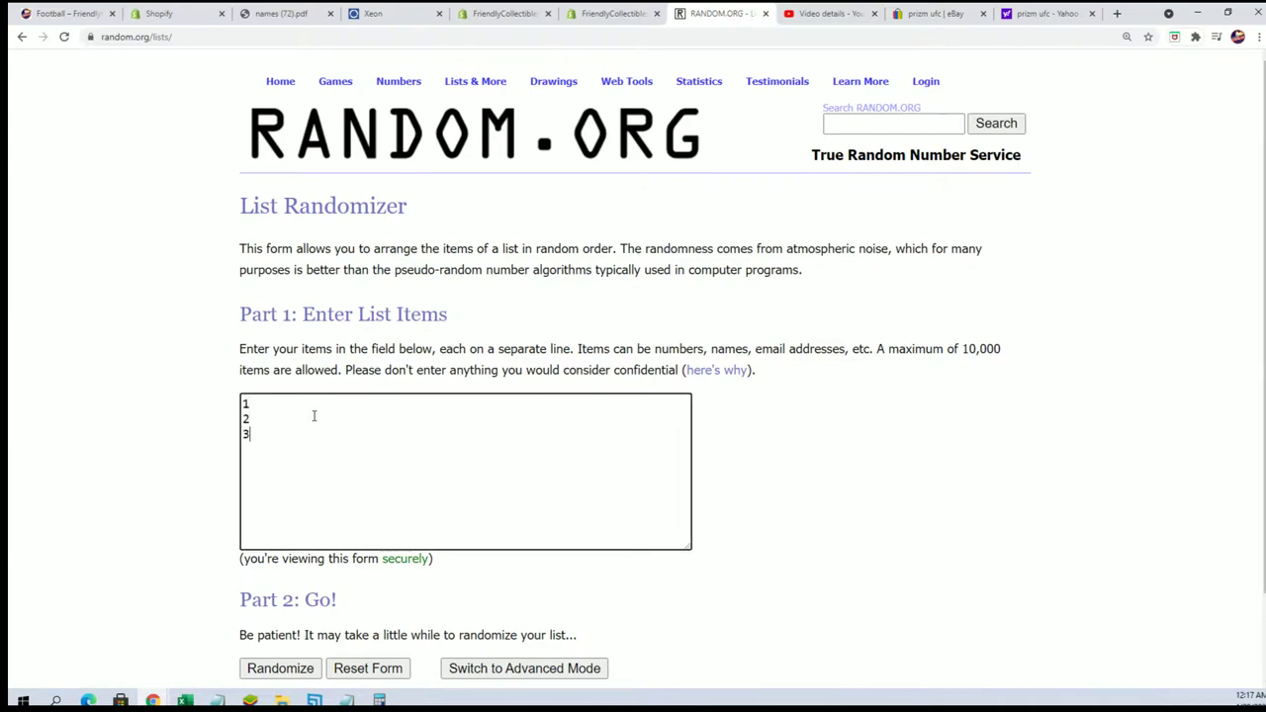
- Randomize the list of numbers 1 to 3 seven times in total
scroll(159, 465, down, 2)
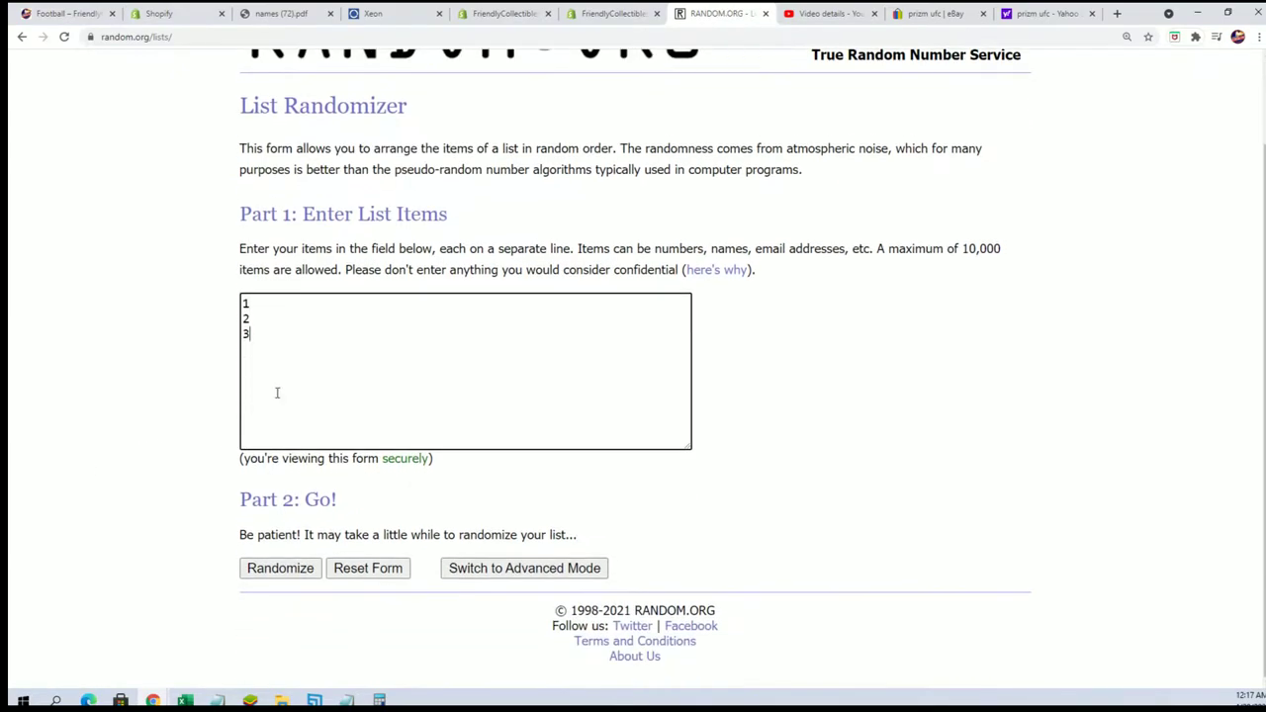
click(291, 578)
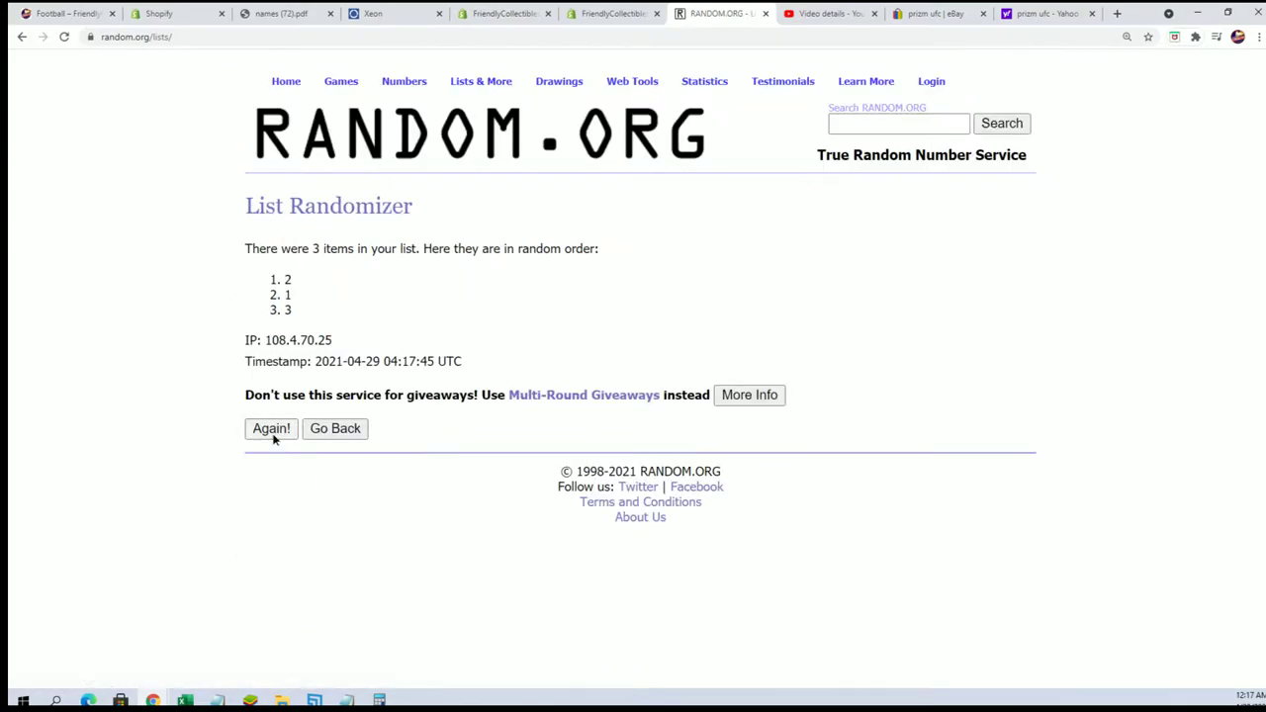
click(273, 431)
click(272, 464)
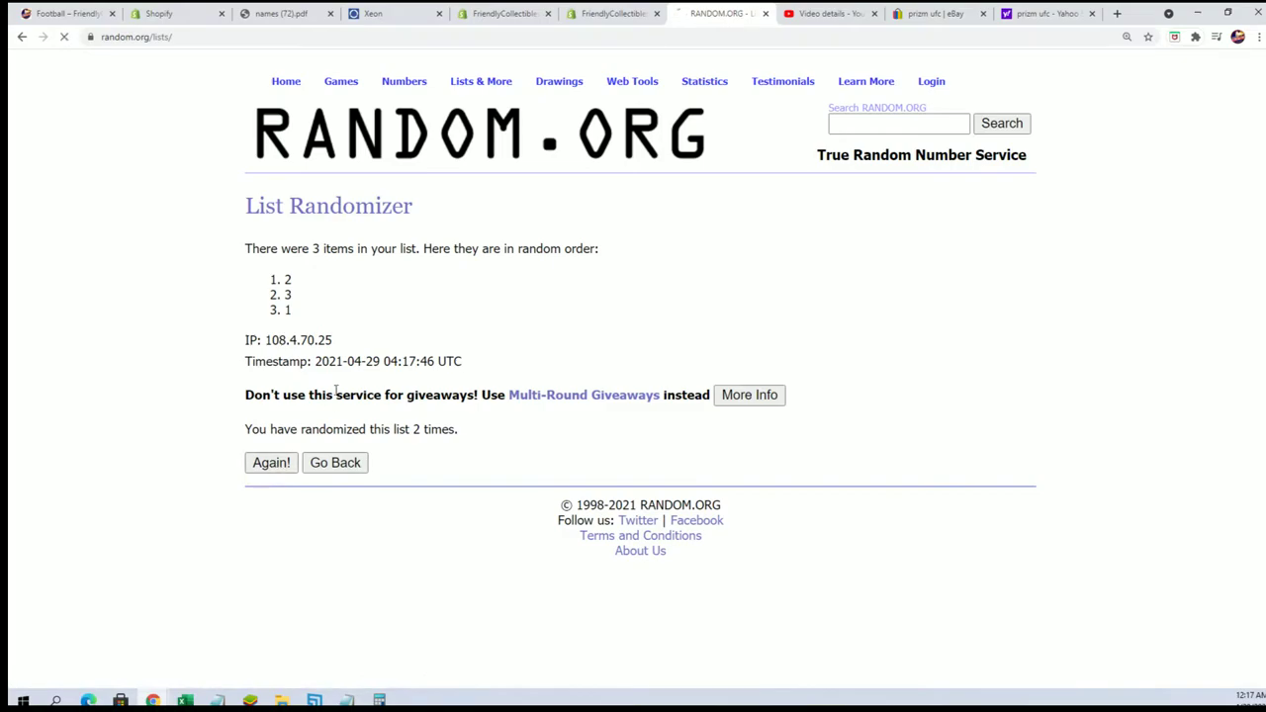
click(281, 460)
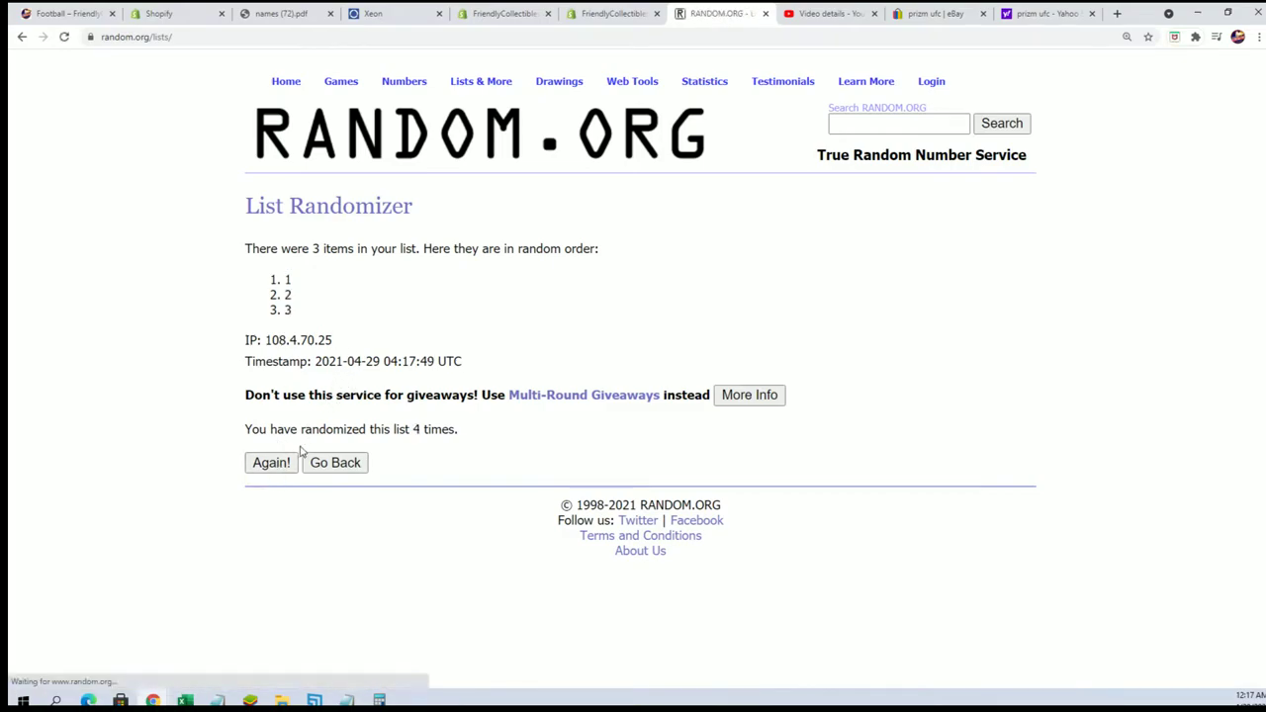
click(269, 461)
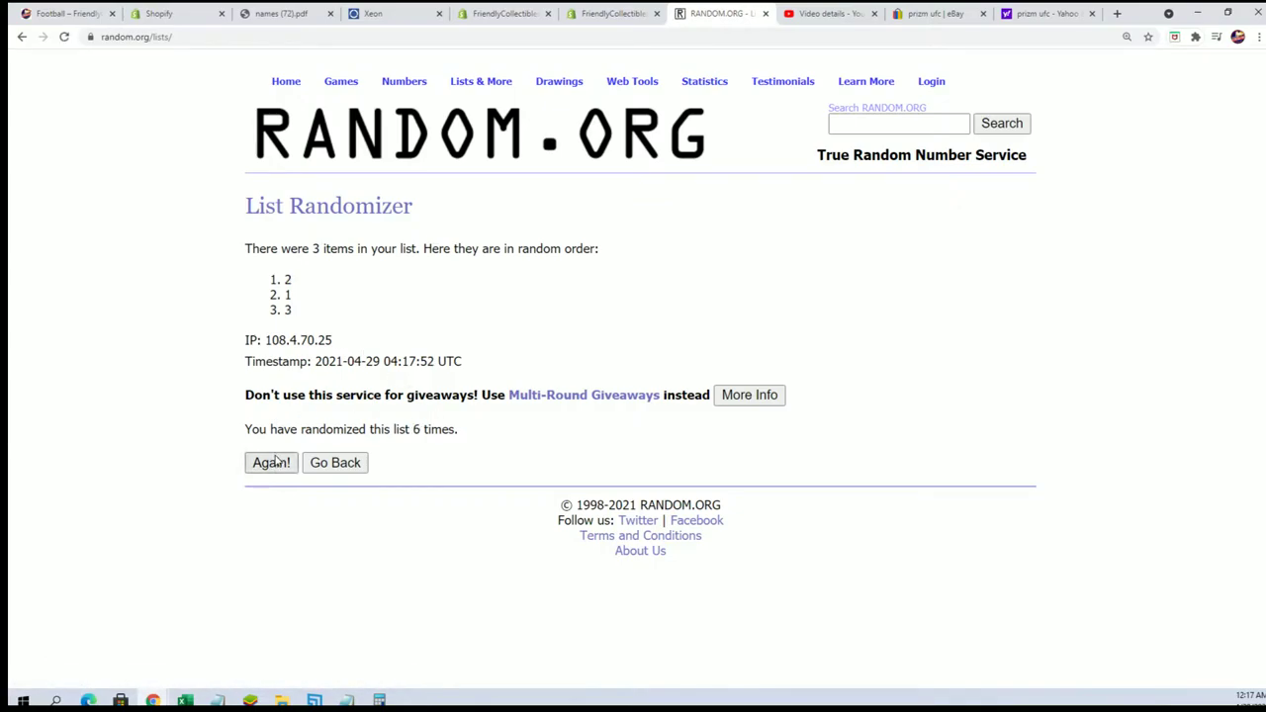
click(273, 461)
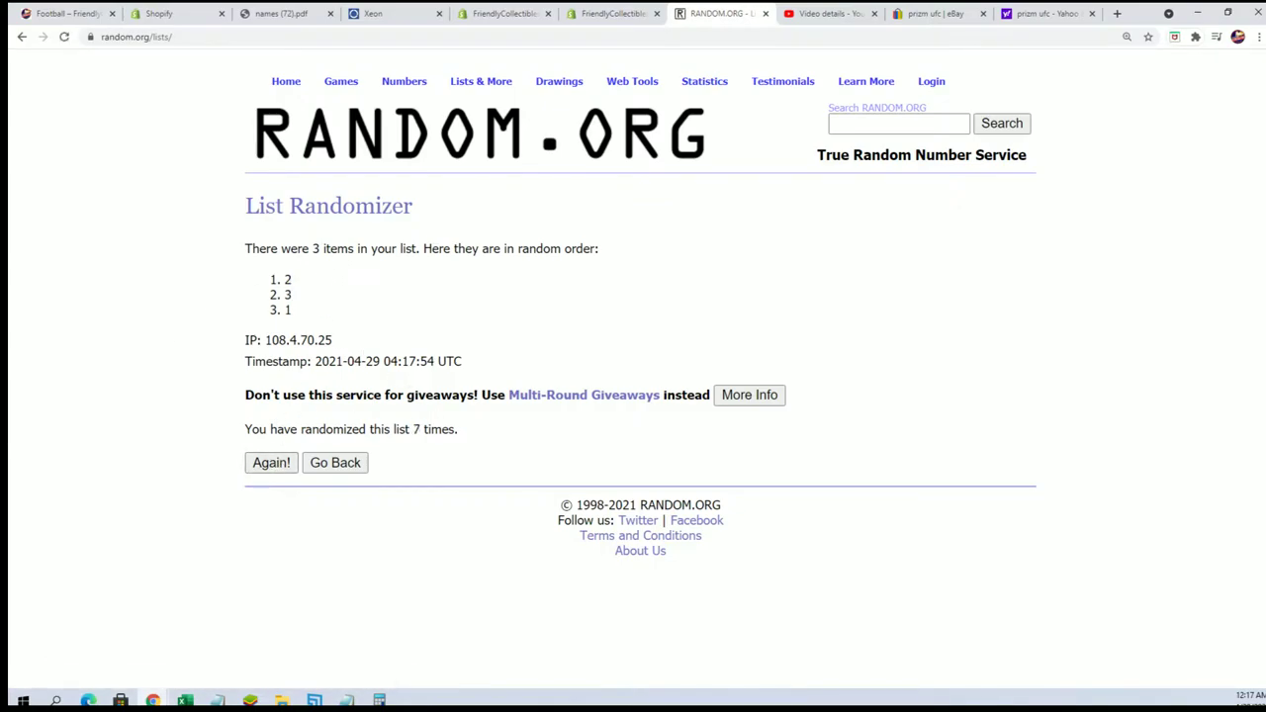